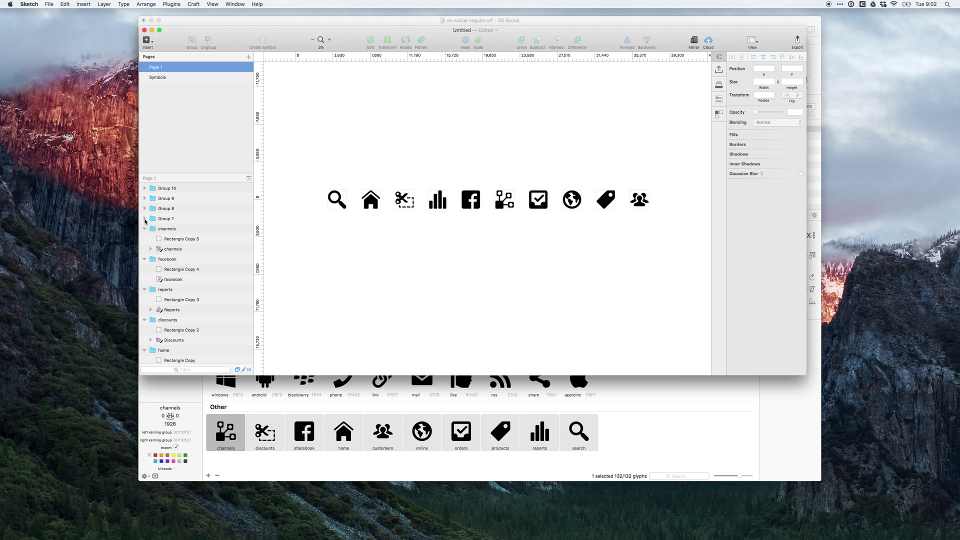
Step: Rename Group 7 to orders and Group 8 to online in the Layers list
left_click(144, 219)
left_click(163, 220)
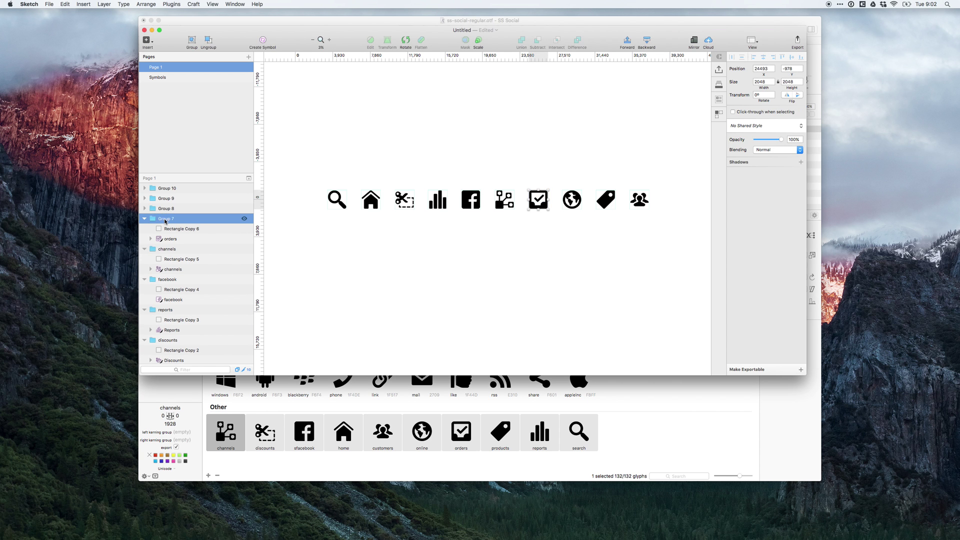
double_click(162, 223)
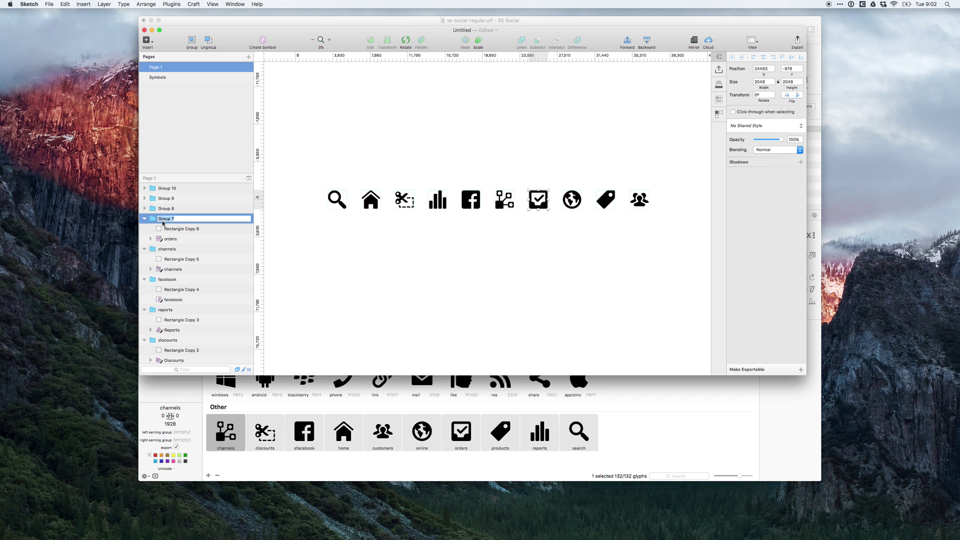
type("orders")
key("Return")
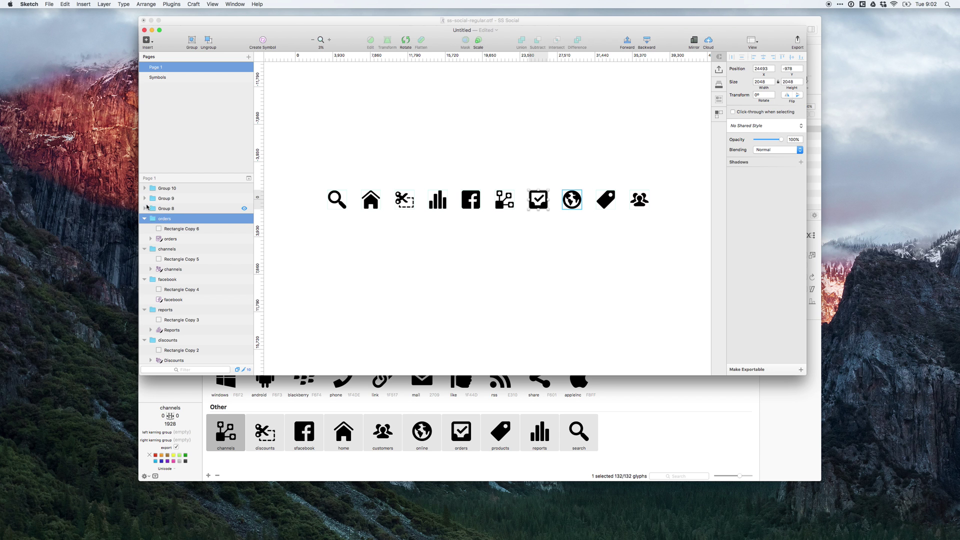
left_click(144, 209)
double_click(165, 209)
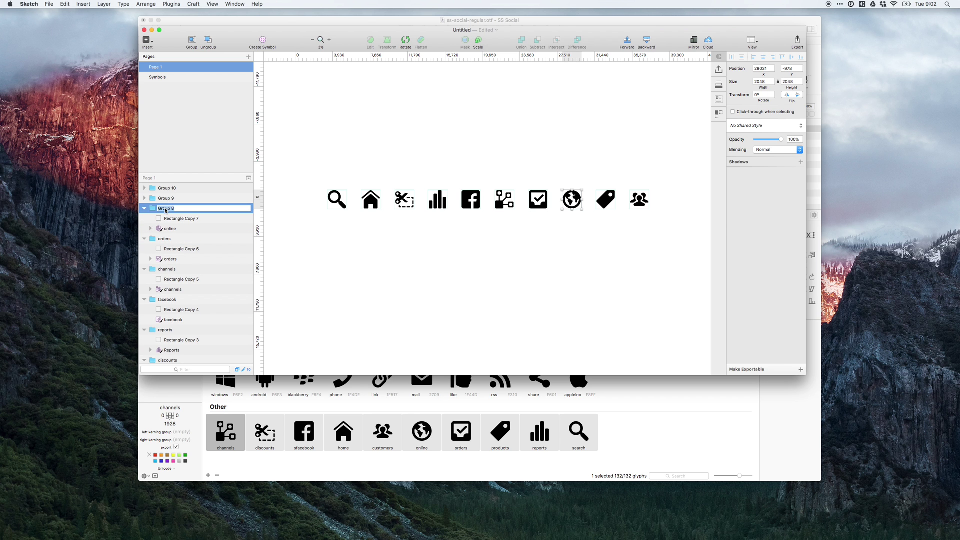
type("online")
key("Return")
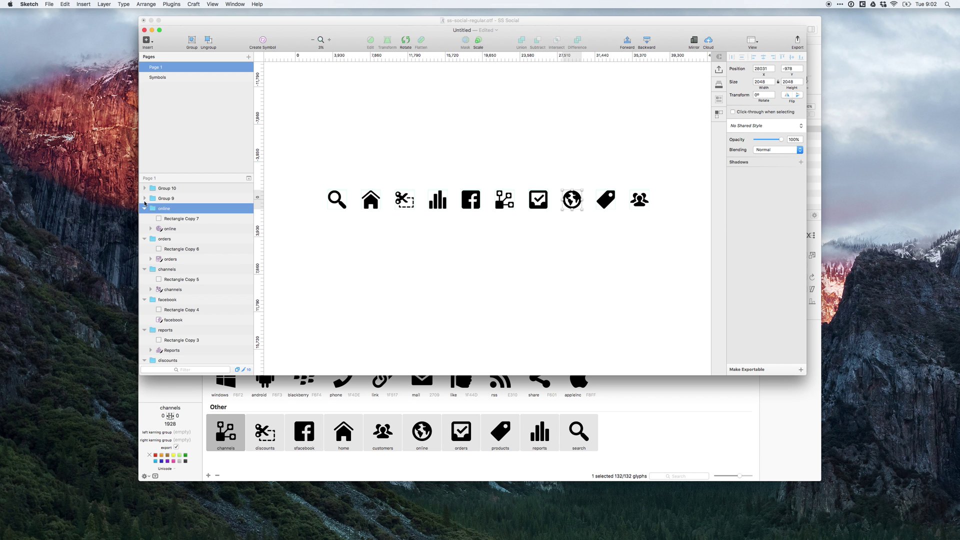
Step: Rename Group 9 to products and Group 10 to customers, then check the icon's width
left_click(155, 199)
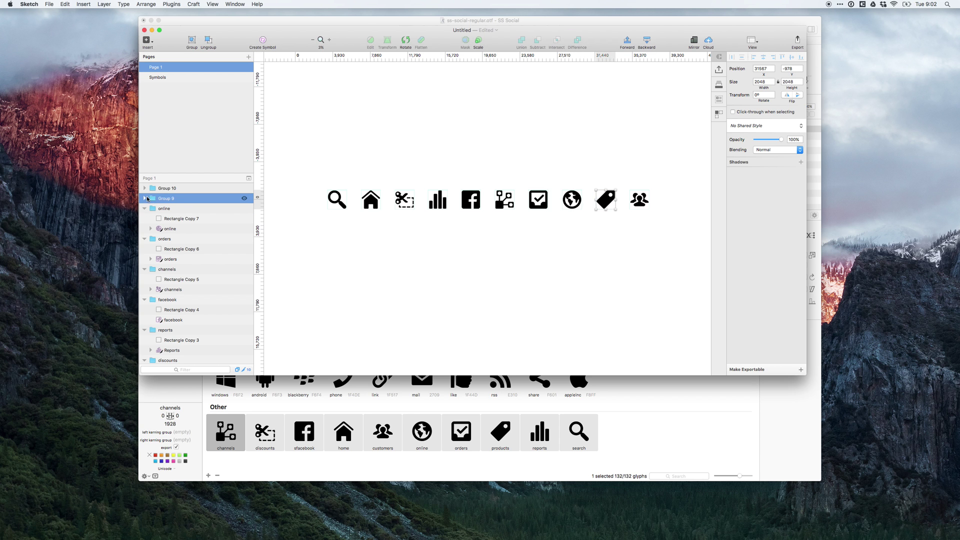
left_click(145, 199)
key("super+r")
type("po")
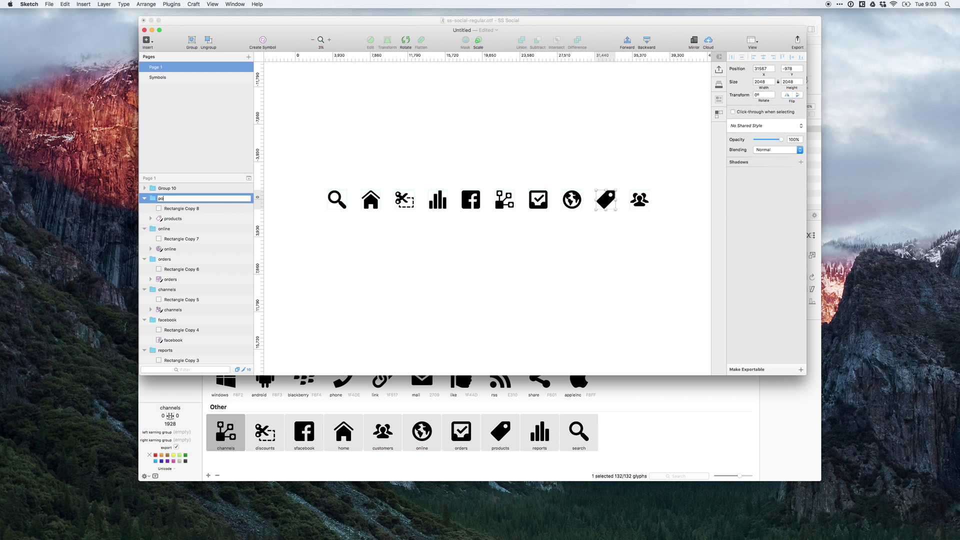
type("oducts")
key("Return")
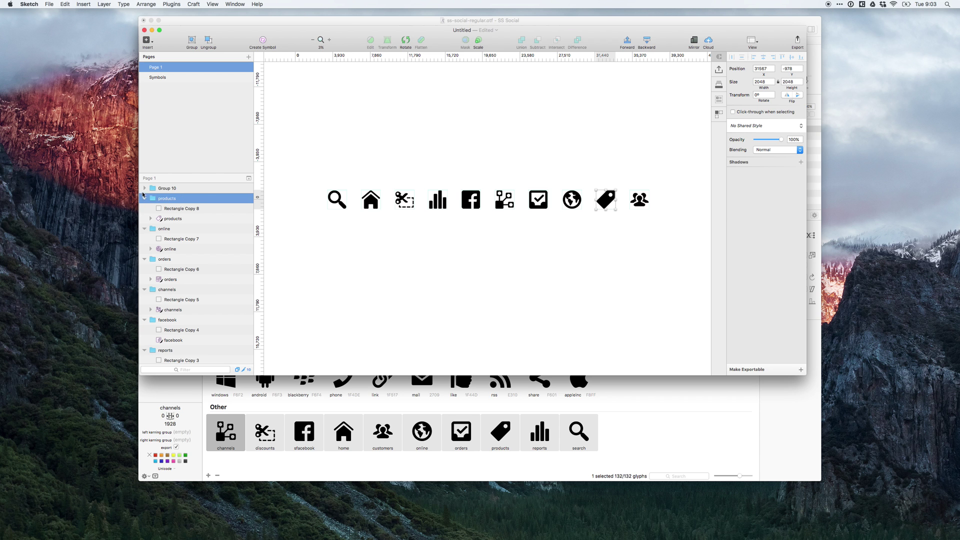
left_click(145, 188)
left_click(192, 187)
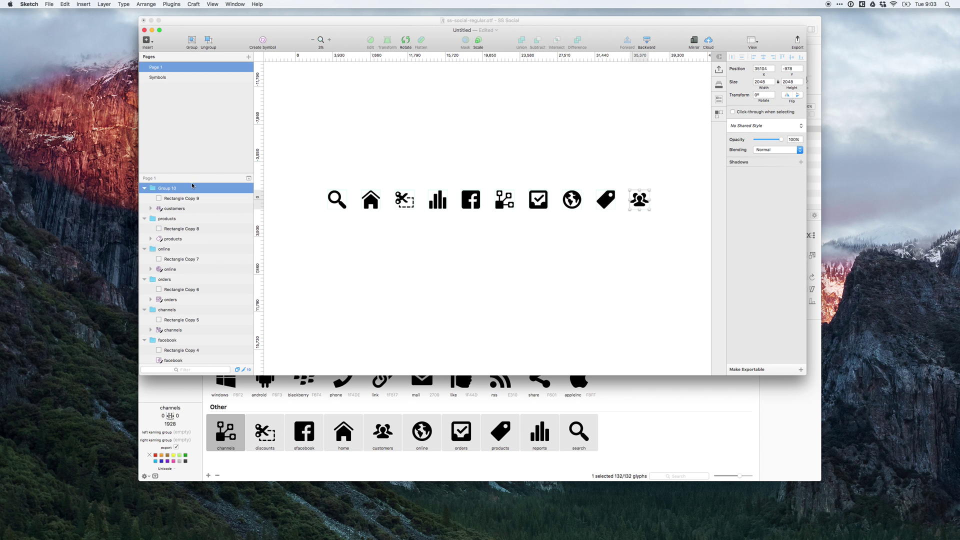
key("super+r")
type("customer")
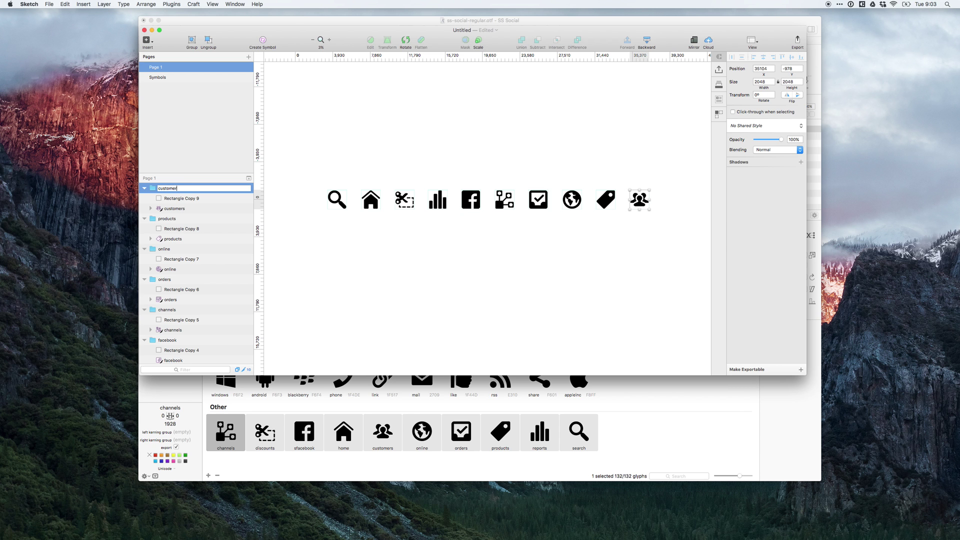
type("s")
key("Return")
left_click(759, 82)
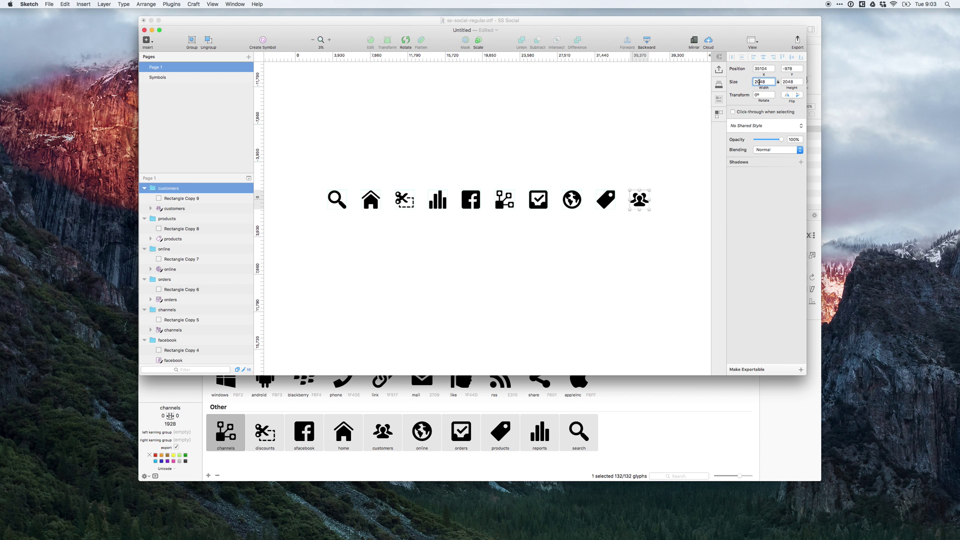
left_click(514, 171)
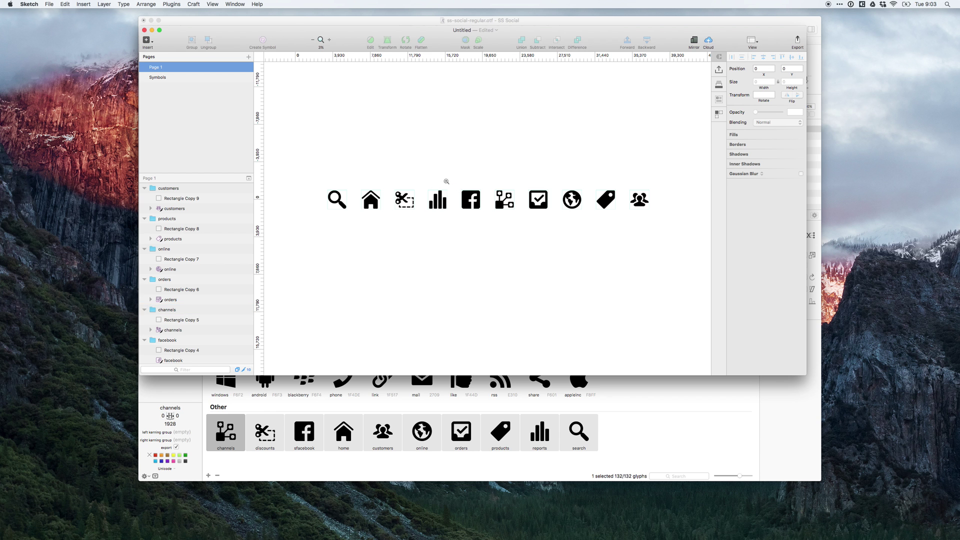
Step: Select the facebook and channels icons in Sketch, then open the discounts glyph in Glyphs
left_click_drag(446, 181, 505, 221)
key("super+Tab")
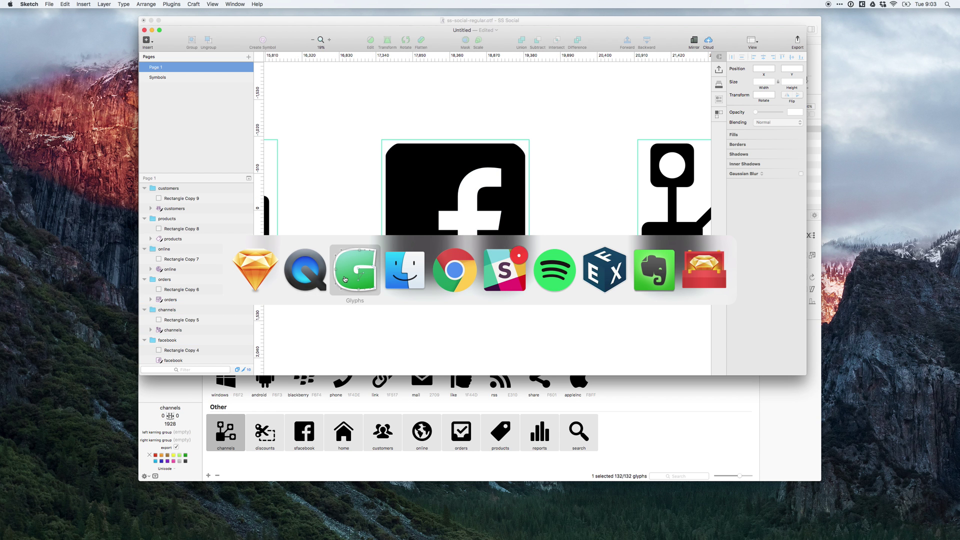
left_click(360, 274)
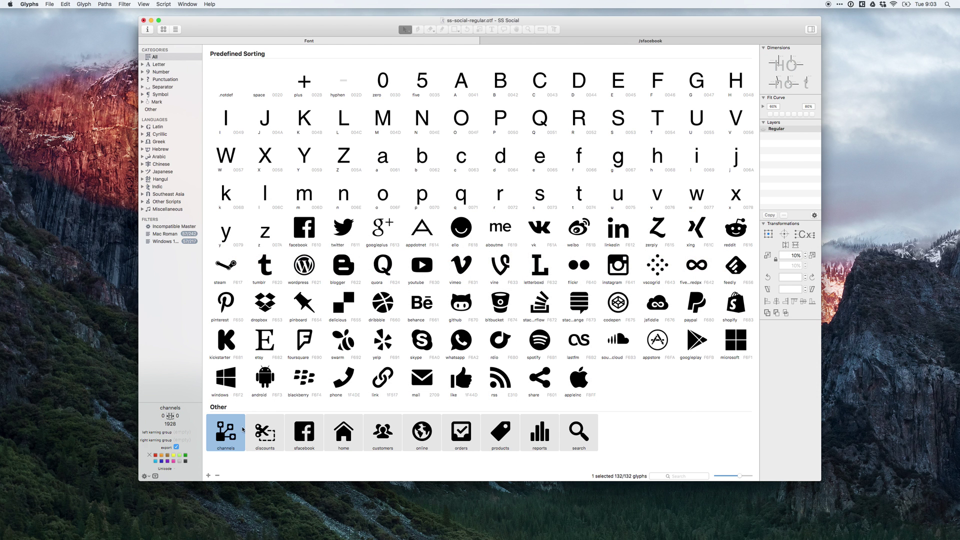
double_click(274, 434)
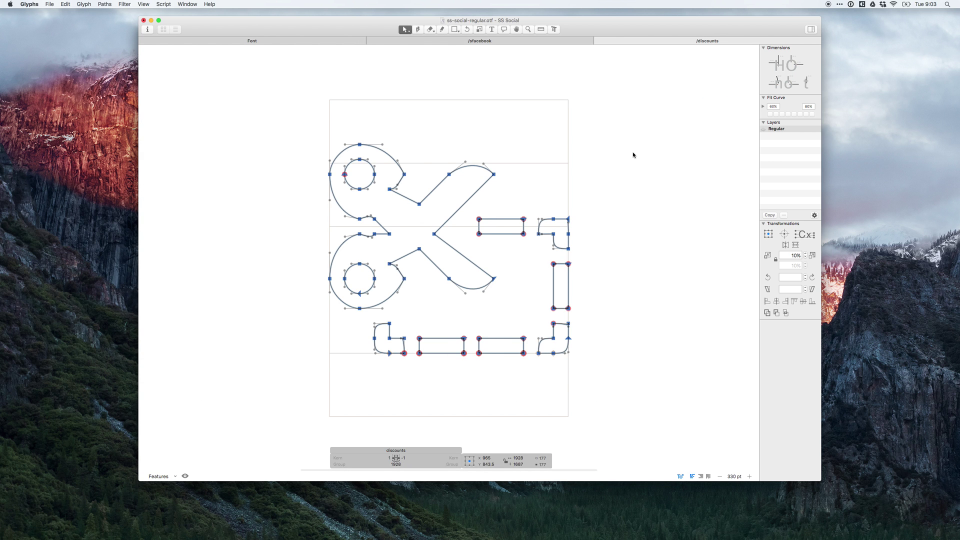
Step: Select all of the discounts outlines, try centring them vertically, and undo the alignment
left_click_drag(633, 151, 295, 385)
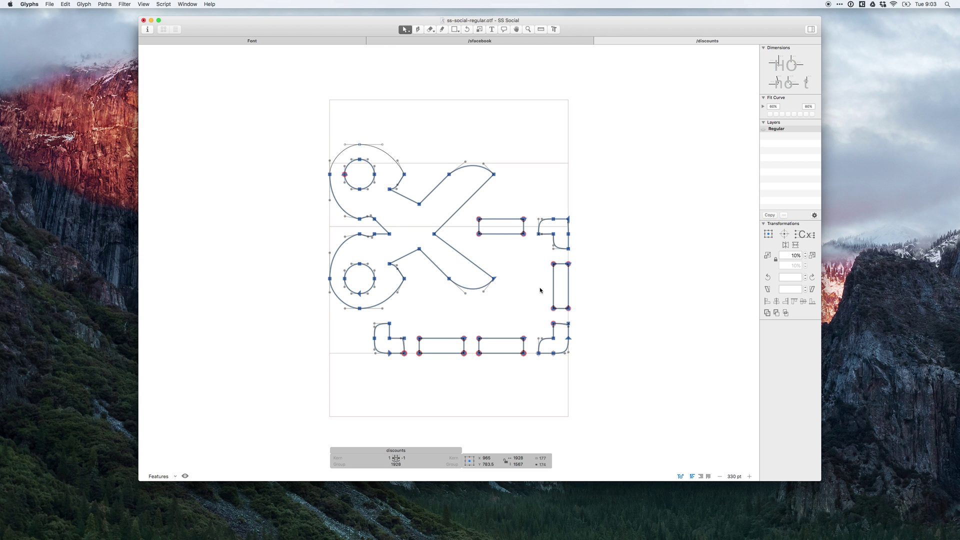
left_click_drag(599, 357, 307, 140)
left_click(642, 193)
left_click_drag(615, 114, 289, 384)
left_click(803, 301)
key("cmd+z")
Step: Reselect and deselect the outline nodes, then go back to the font overview
left_click(603, 210)
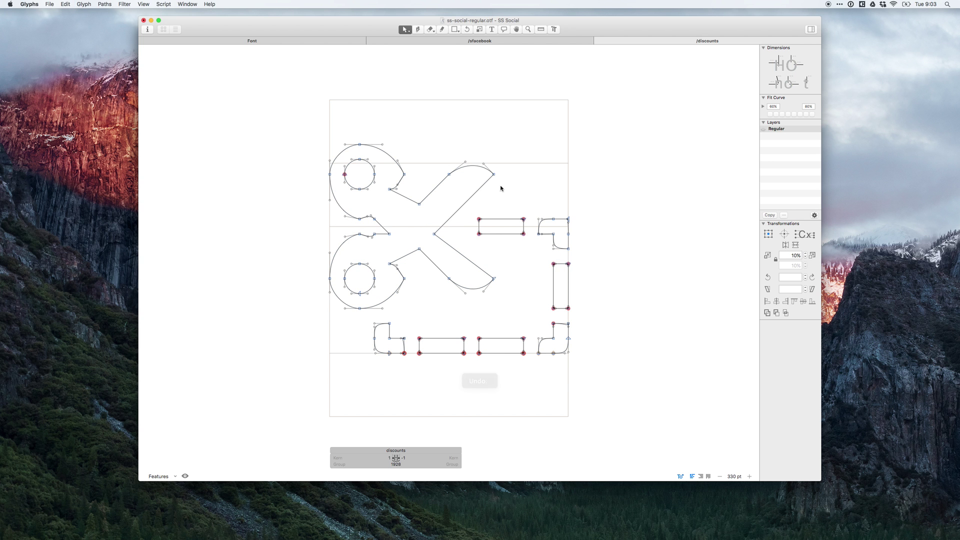
left_click_drag(628, 133, 264, 378)
left_click(232, 457)
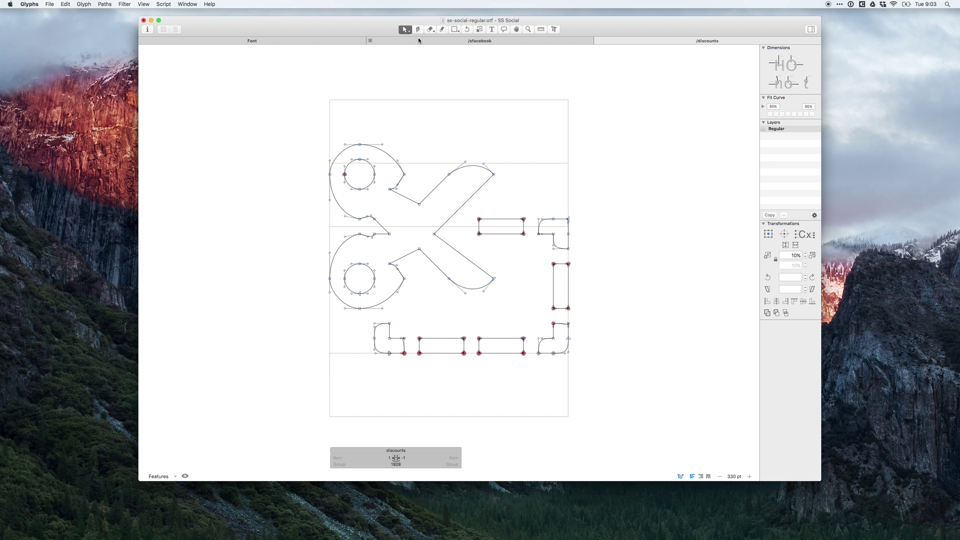
left_click(315, 43)
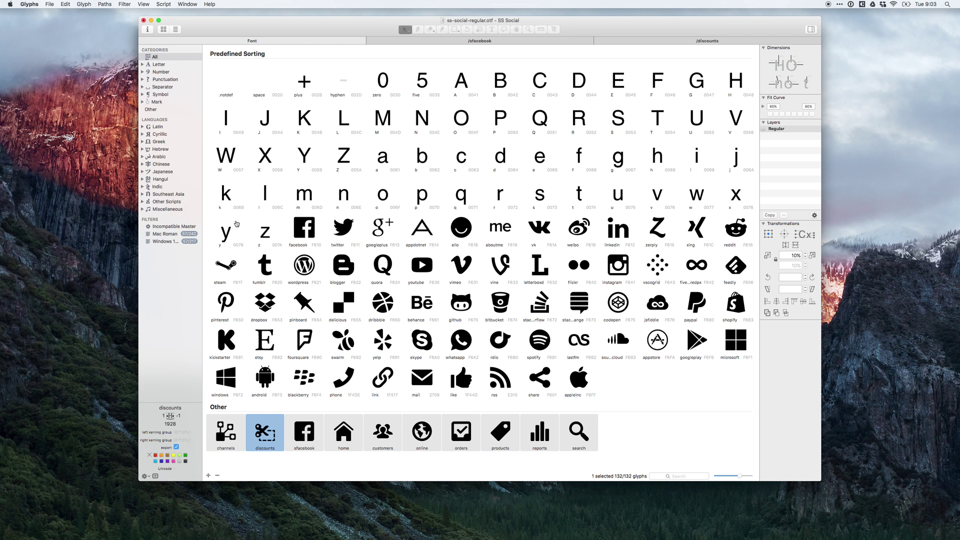
Step: Scroll Sketch's canvas to show the icon row, then delete the exported .svg files from the desktop
key("super+Tab")
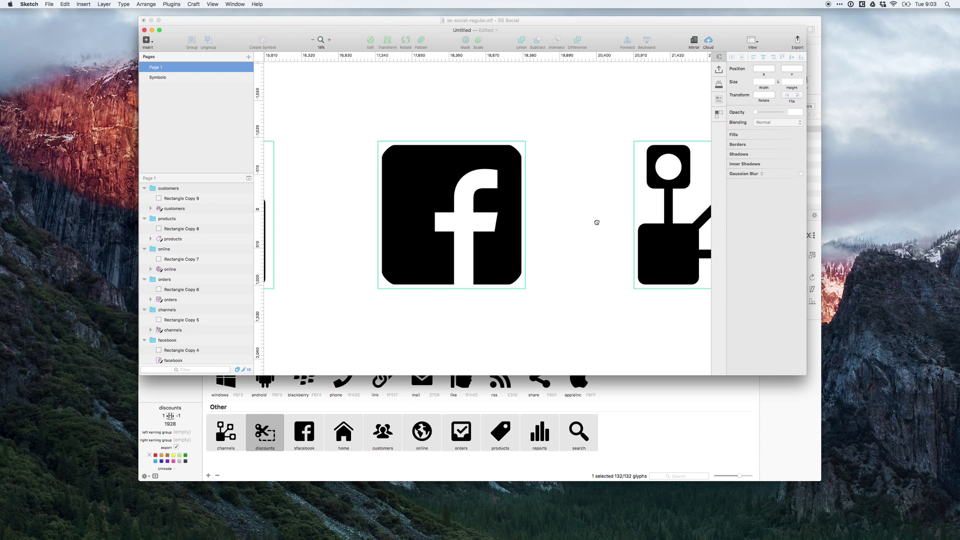
scroll(597, 222, "right", 10)
scroll(500, 223, "down", 5)
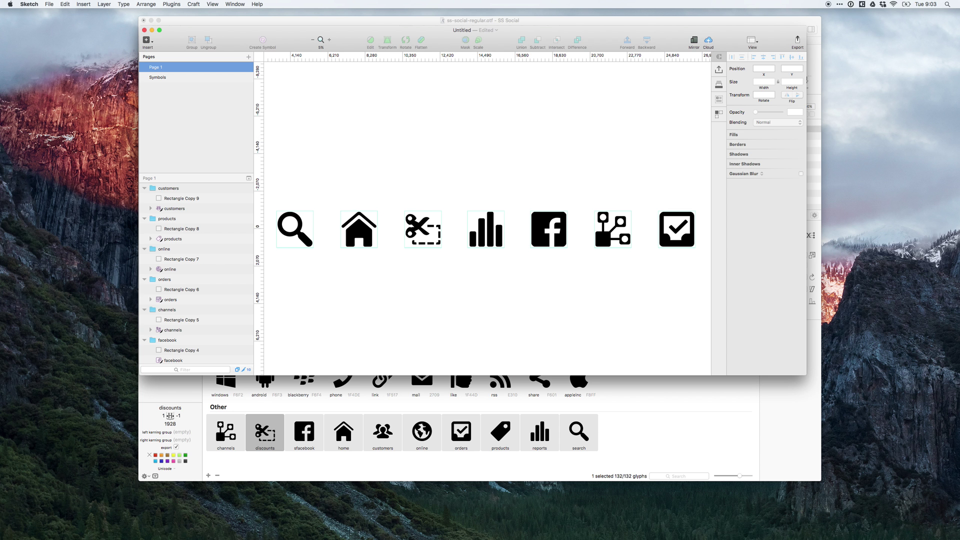
key("F11")
left_click_drag(276, 83, 34, 320)
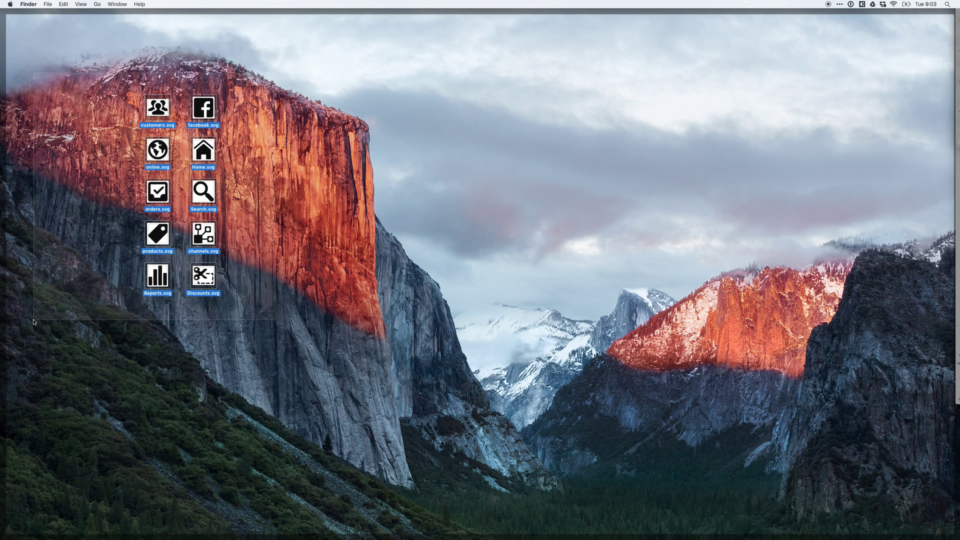
key("F11")
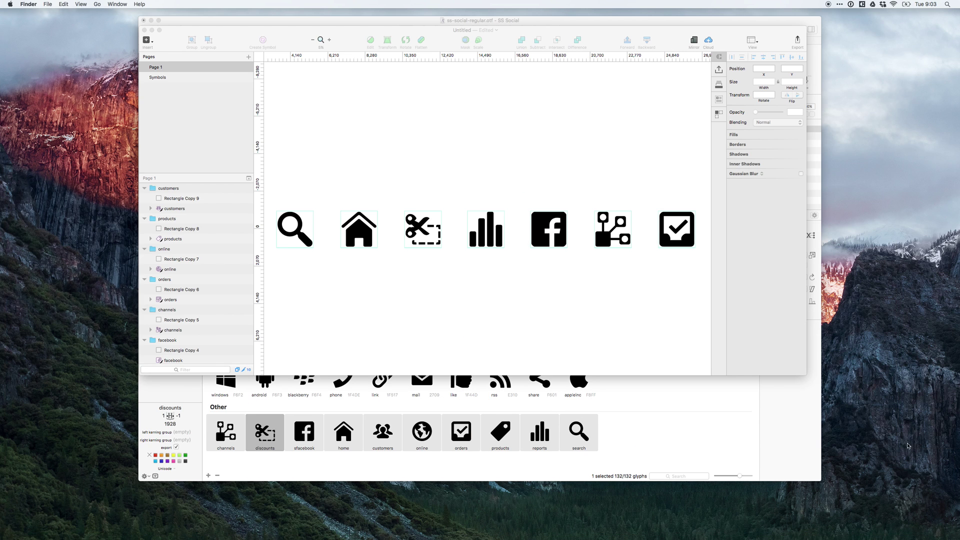
Step: Collapse all groups, select the ten icon groups, and make them exportable as SVG
left_click(445, 257)
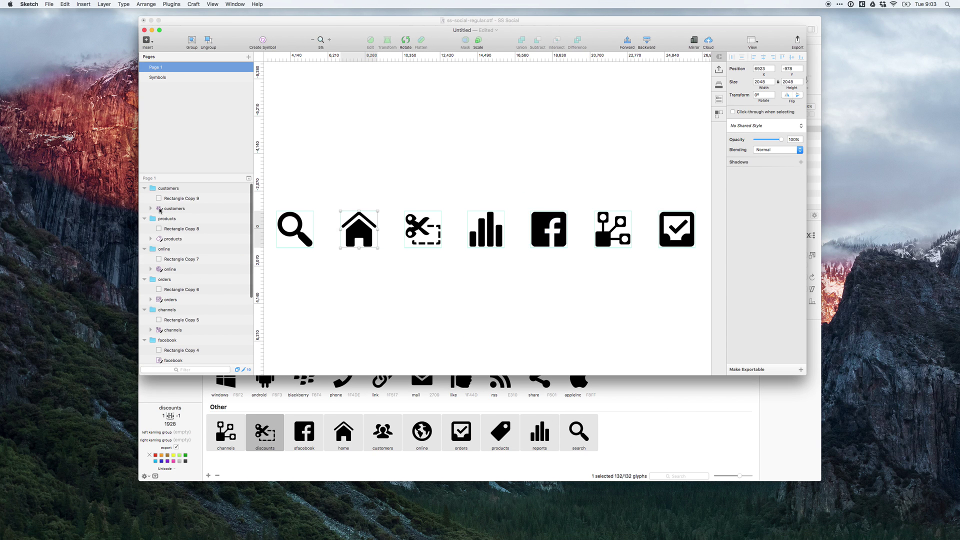
left_click(165, 189)
left_click(214, 4)
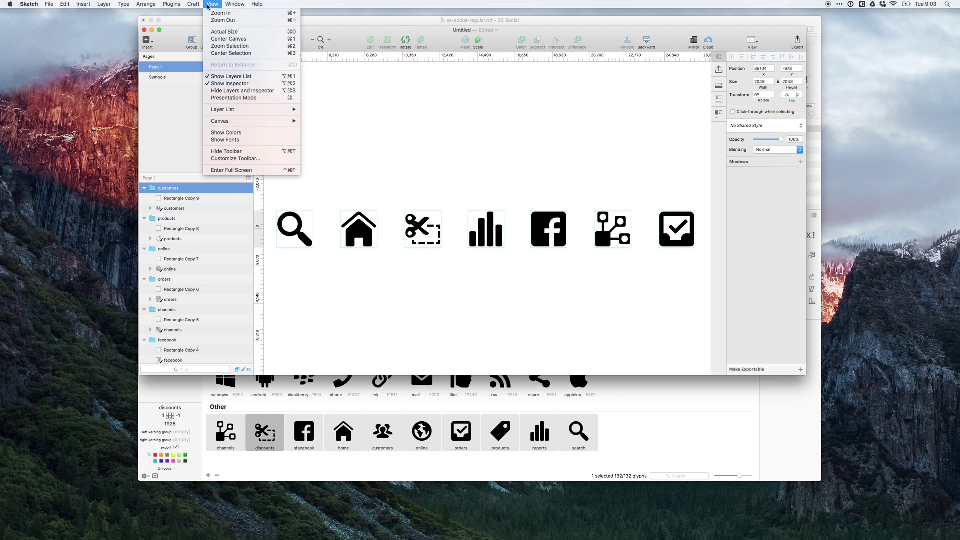
mouse_move(250, 110)
left_click(358, 120)
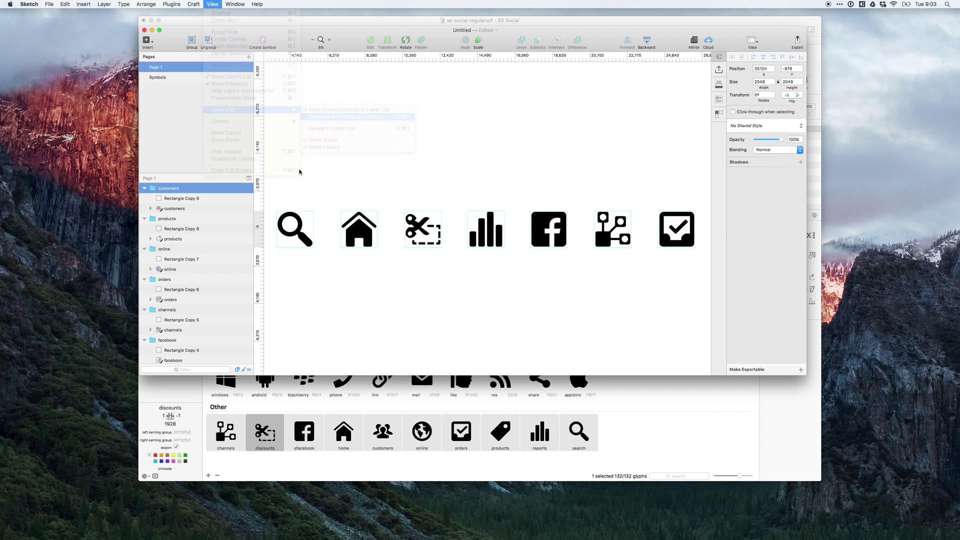
left_click(165, 279, "shift")
left_click(774, 371)
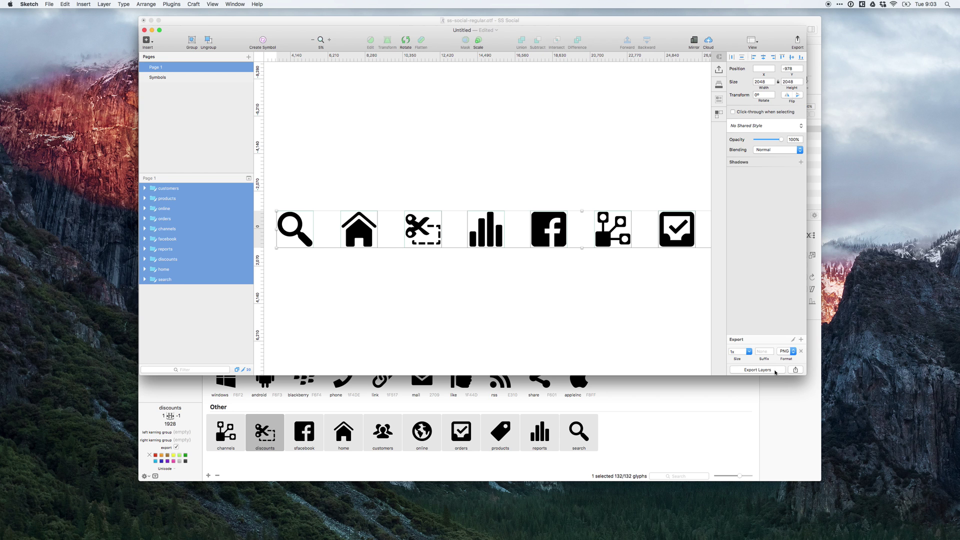
left_click(786, 352)
left_click(788, 387)
Step: Drag the customers, channels, facebook, discounts, home, search and other icon layers onto the desktop as SVGs
mouse_move(239, 234)
left_mouse_down()
mouse_move(163, 169)
mouse_move(117, 171)
left_mouse_up()
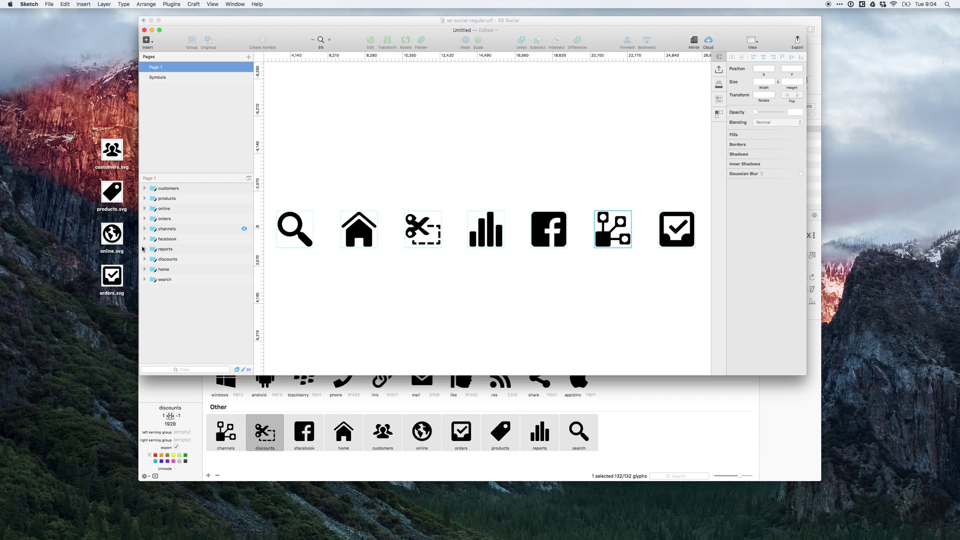
left_click_drag(142, 249, 107, 317)
left_click_drag(210, 239, 64, 159)
left_click_drag(154, 243, 64, 191)
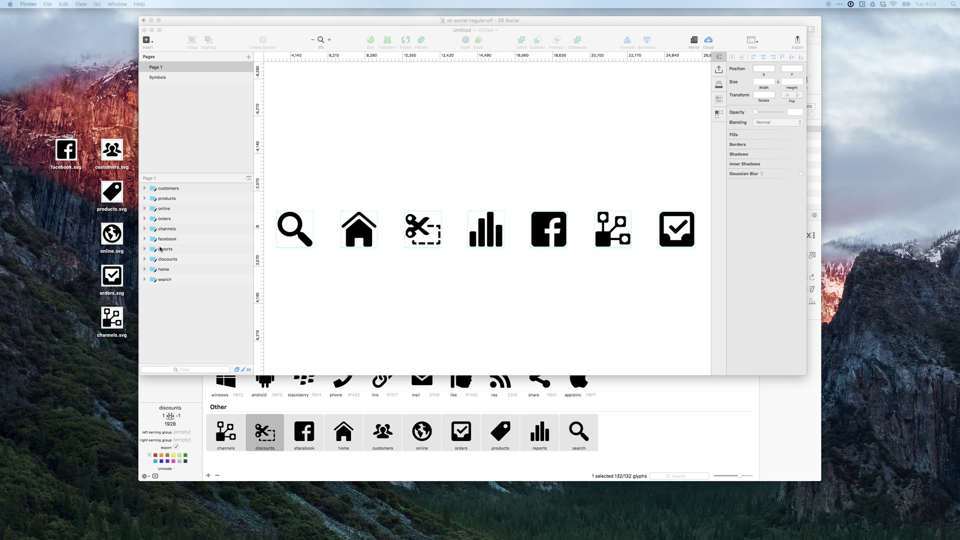
left_click_drag(164, 259, 63, 231)
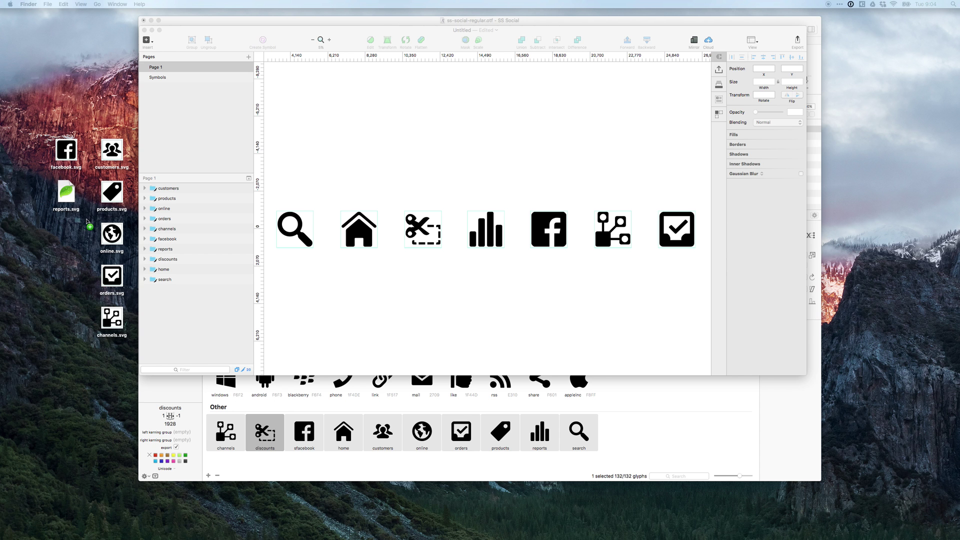
left_click_drag(135, 274, 65, 275)
left_click_drag(157, 278, 68, 320)
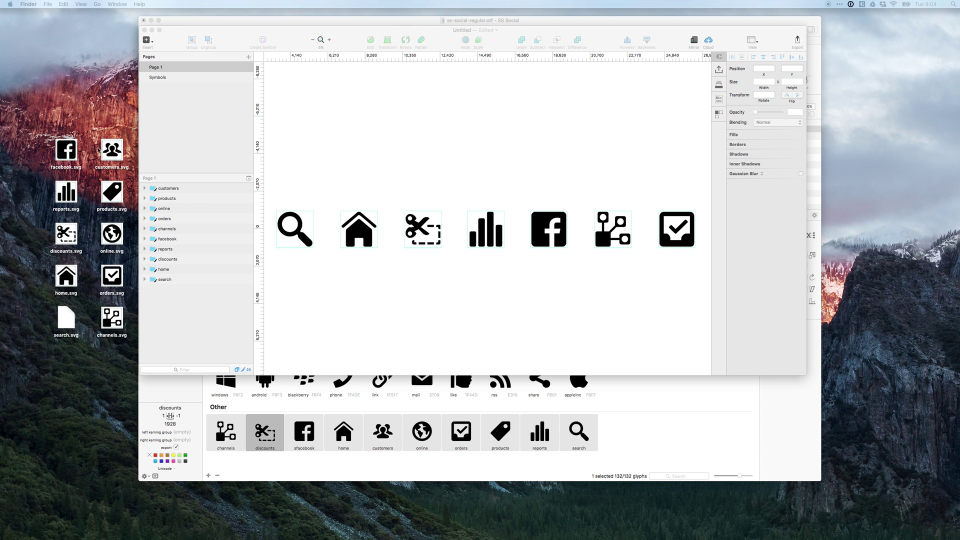
Step: Select all ten old icon glyphs, including channels and discounts, and remove them from the font
key("super+a")
left_click(332, 407)
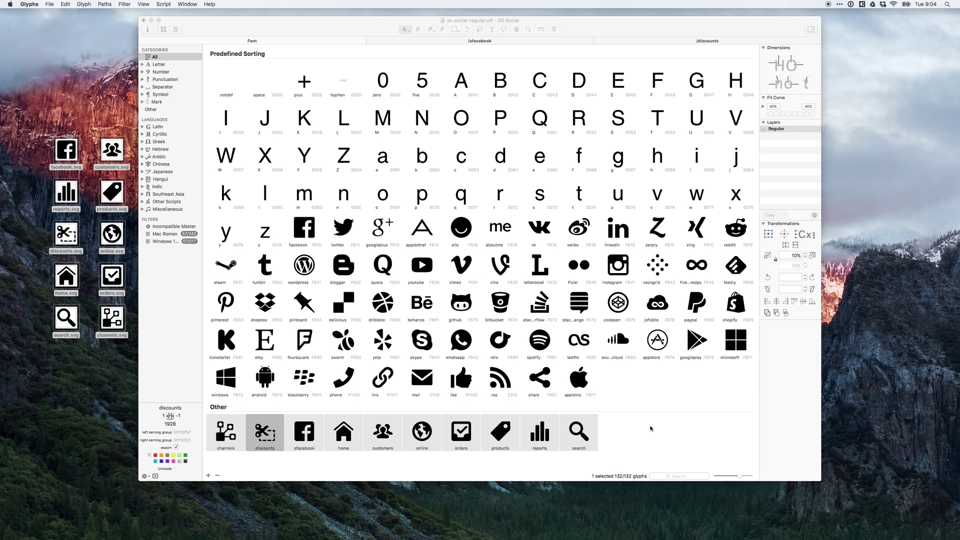
left_click_drag(597, 425, 303, 452)
left_click(214, 435, "super")
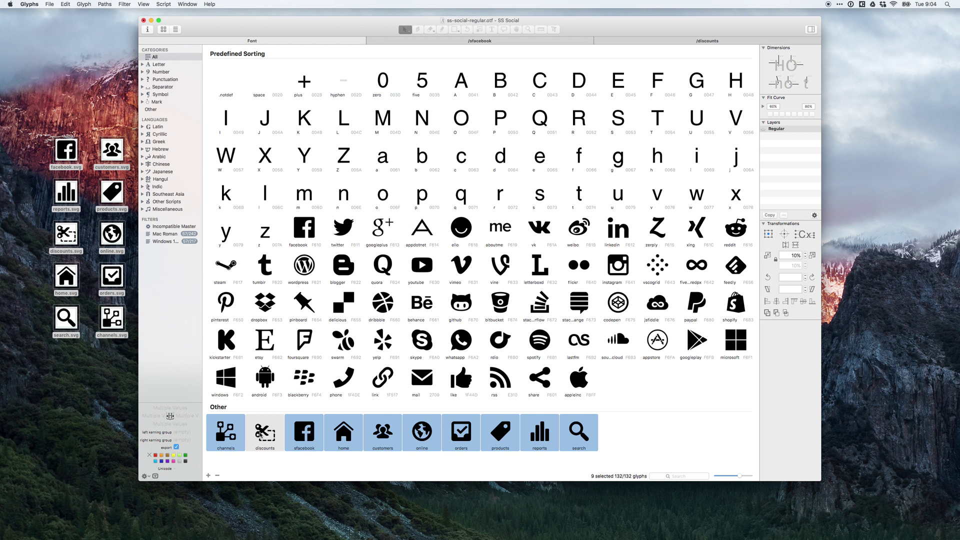
left_click(261, 435, "super")
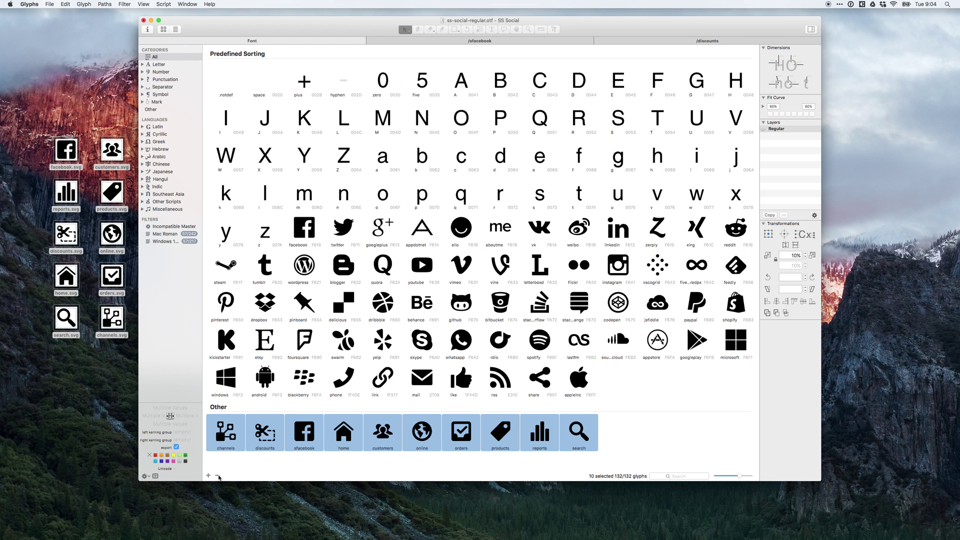
left_click(218, 475)
left_click(534, 174)
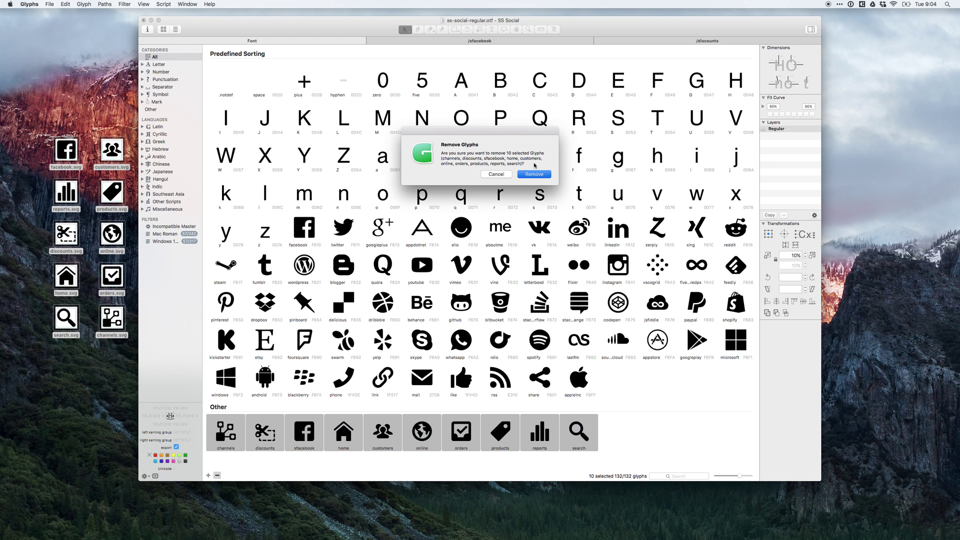
Step: Move the Glyphs font window slightly up and left beside the desktop icon files
key("super+Tab")
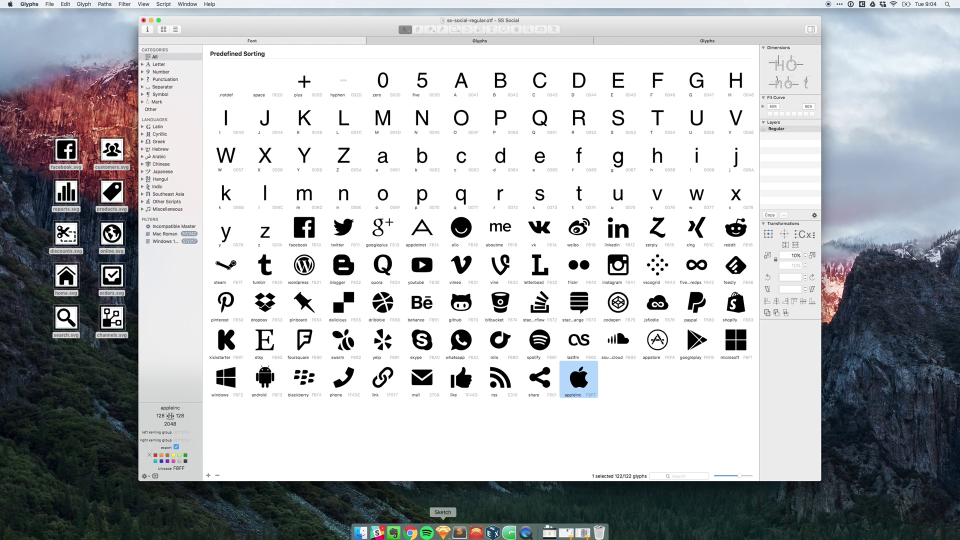
left_click(30, 4)
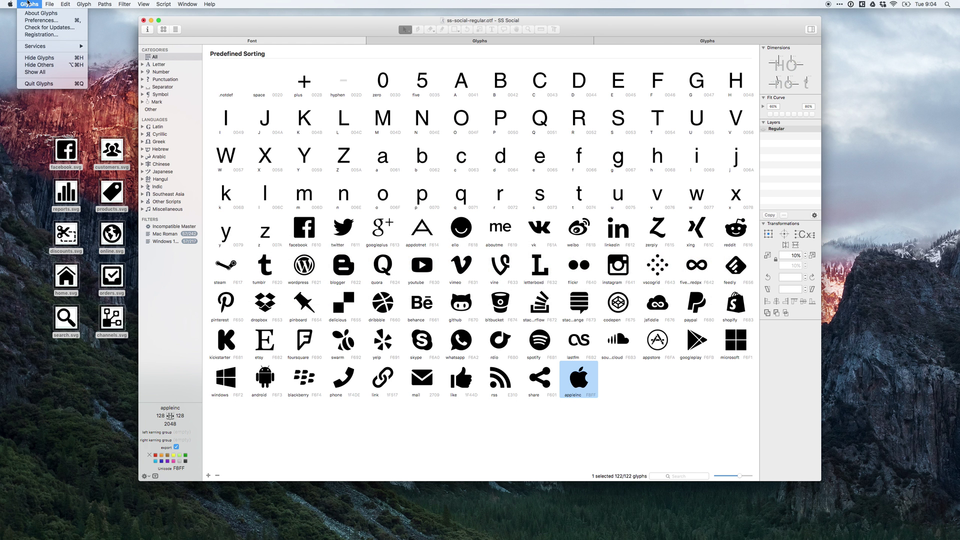
left_click(40, 80)
left_click_drag(350, 26, 328, 16)
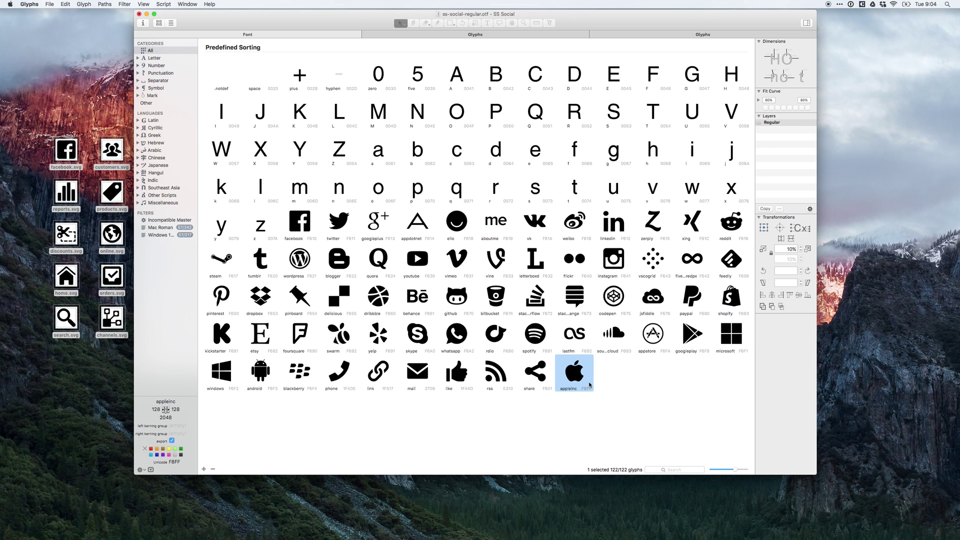
left_click(61, 160)
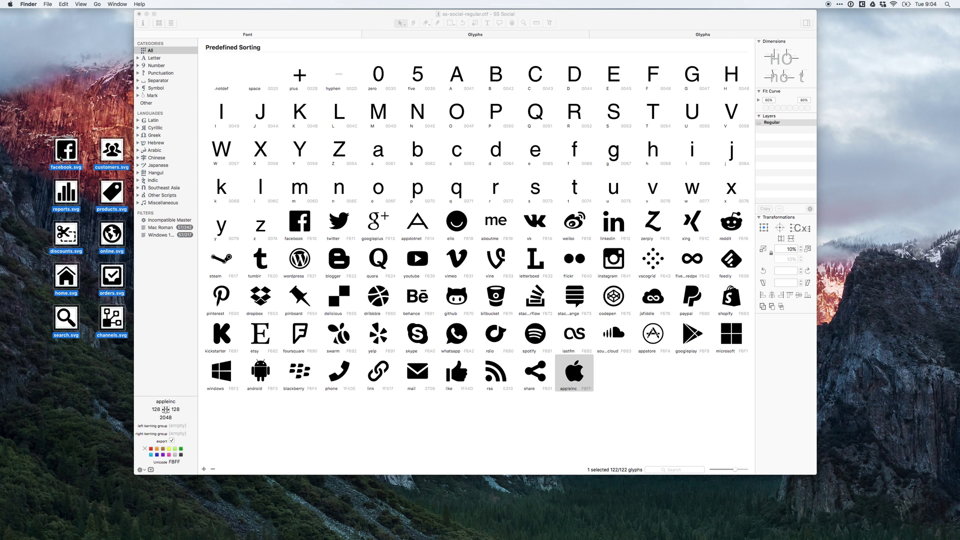
left_click(314, 405)
Step: Add nine new empty glyphs to the font
left_click(204, 469)
left_click(204, 469)
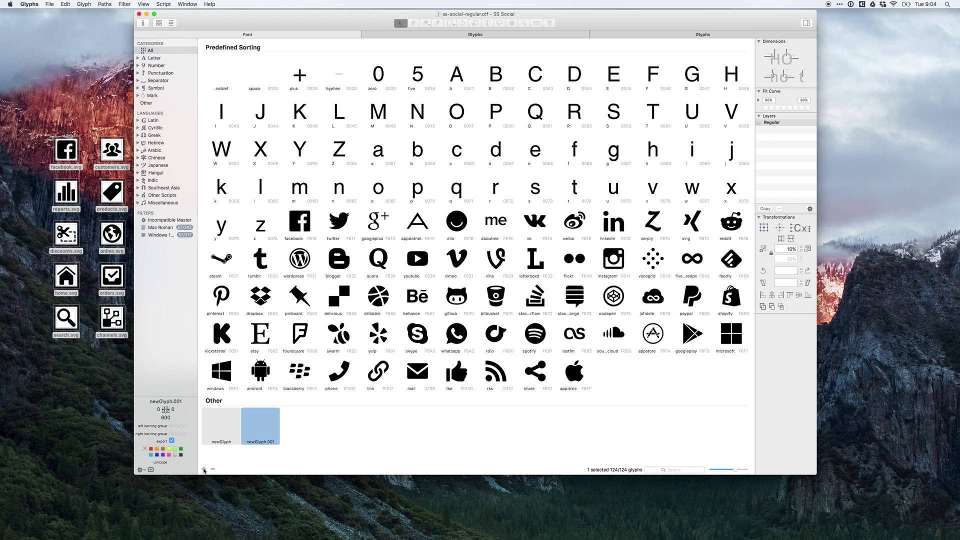
left_click(203, 469)
left_click(203, 470)
left_click(204, 469)
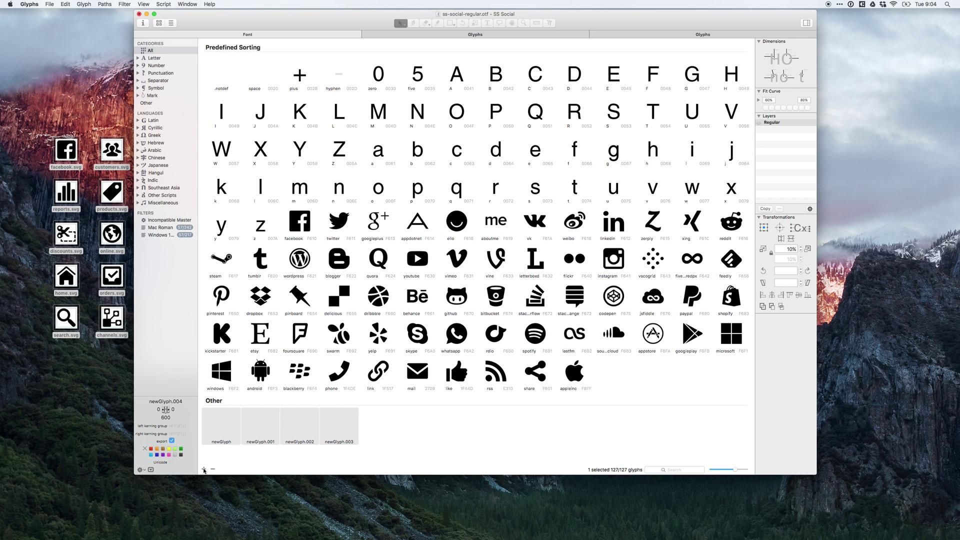
left_click(204, 469)
left_click(203, 470)
left_click(204, 469)
left_click(204, 469)
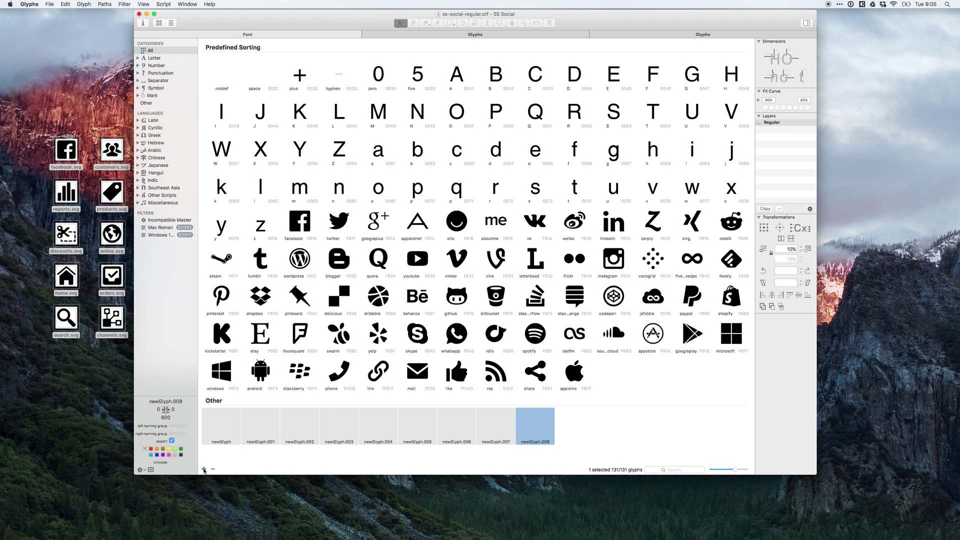
Step: Add the last empty glyphs, then import the facebook, customers, reports and products SVGs into newGlyph through newGlyph.003
left_click(203, 469)
left_click(682, 435)
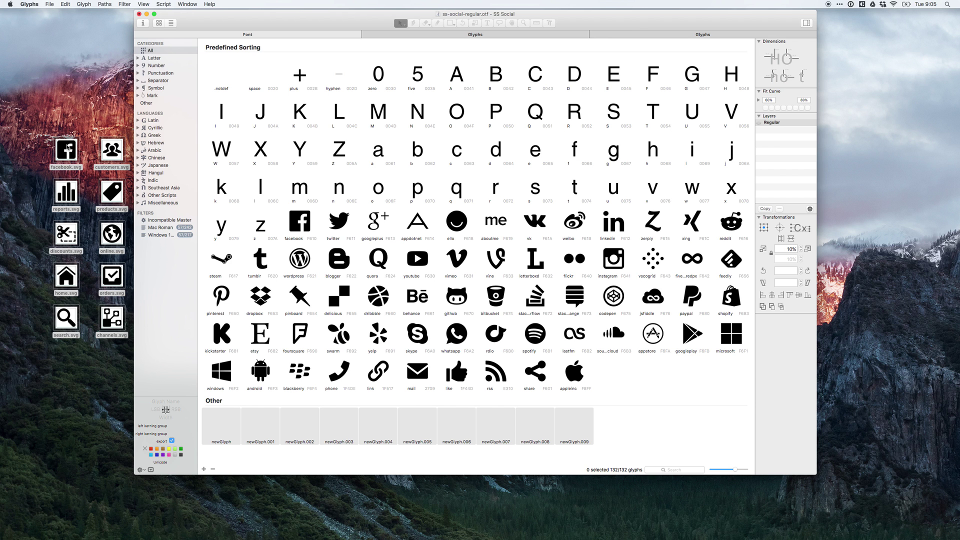
left_click_drag(68, 148, 224, 418)
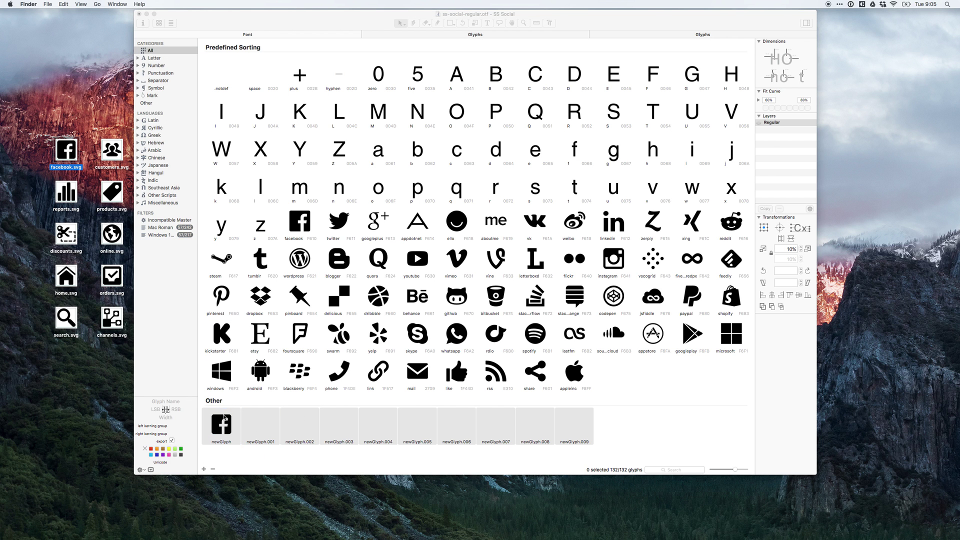
left_click_drag(112, 150, 262, 434)
left_click_drag(68, 194, 303, 436)
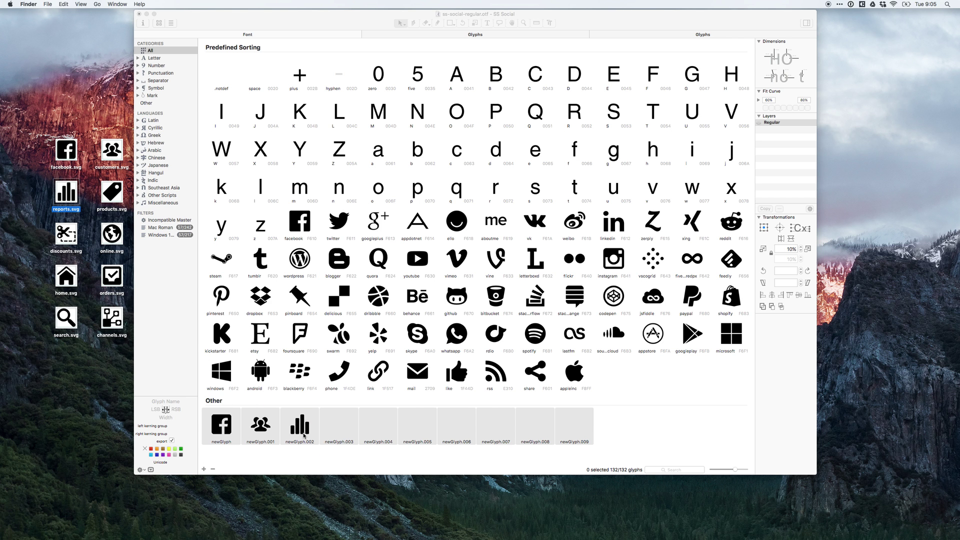
left_click_drag(112, 194, 336, 425)
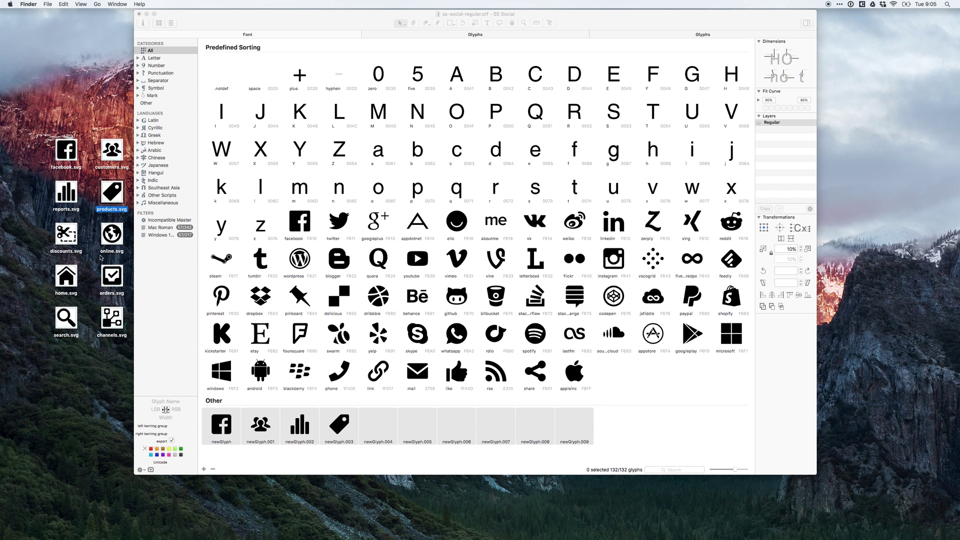
Step: Import the discounts, online, home, orders, search and channels SVGs into newGlyph.004 through newGlyph.009
left_click(75, 236)
left_click_drag(74, 236, 359, 433)
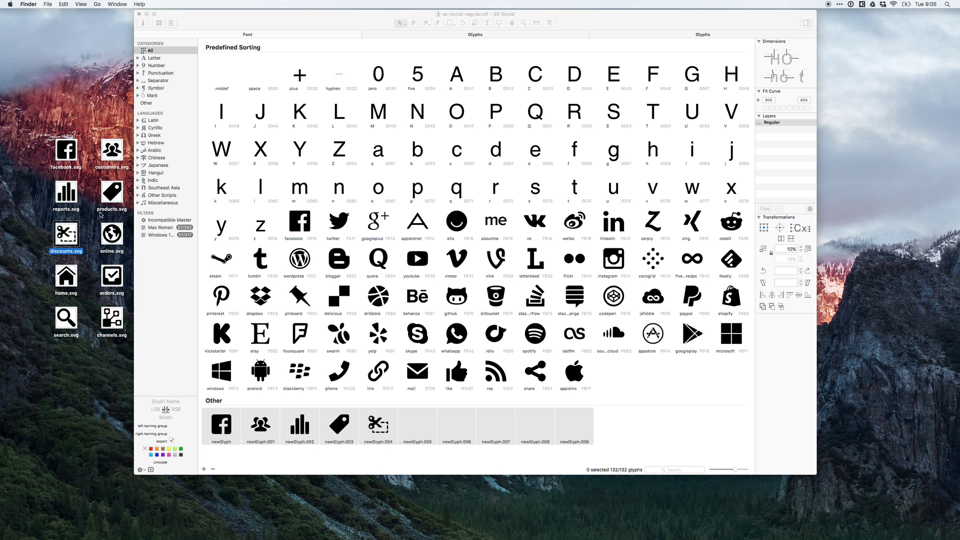
left_click_drag(111, 236, 416, 425)
left_click_drag(69, 278, 456, 425)
left_click_drag(112, 275, 492, 426)
left_click_drag(65, 318, 535, 427)
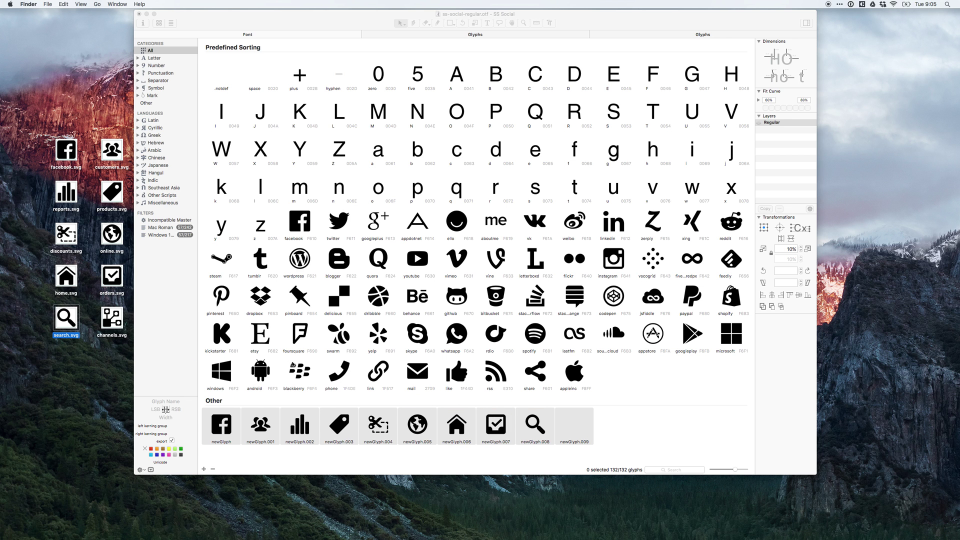
left_click_drag(119, 326, 575, 426)
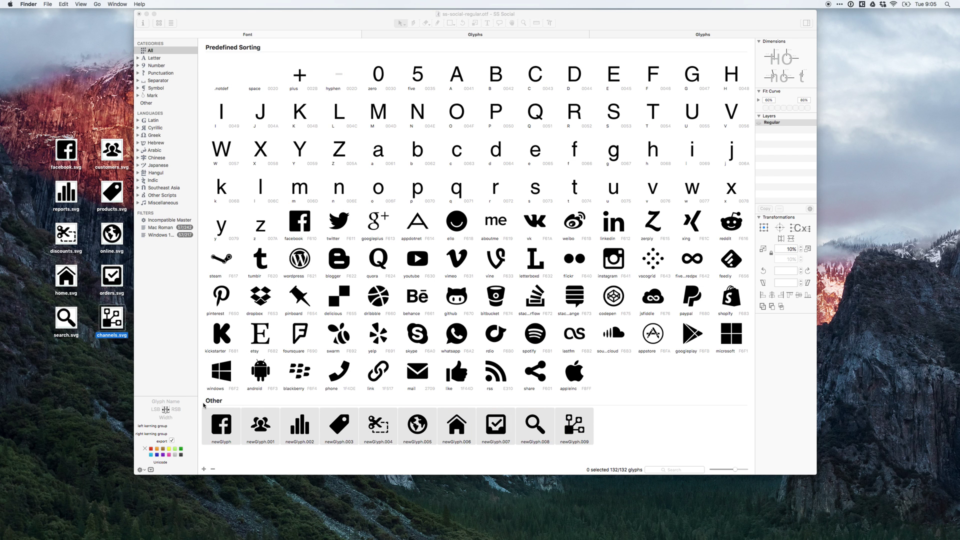
Step: Open the Facebook glyph newGlyph and select its outline nodes to inspect them
double_click(224, 429)
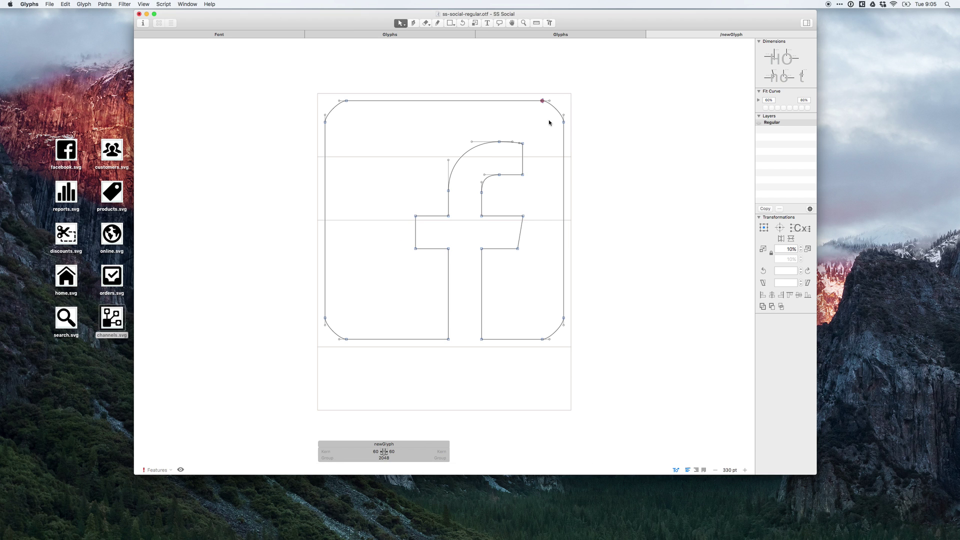
left_click_drag(585, 85, 283, 358)
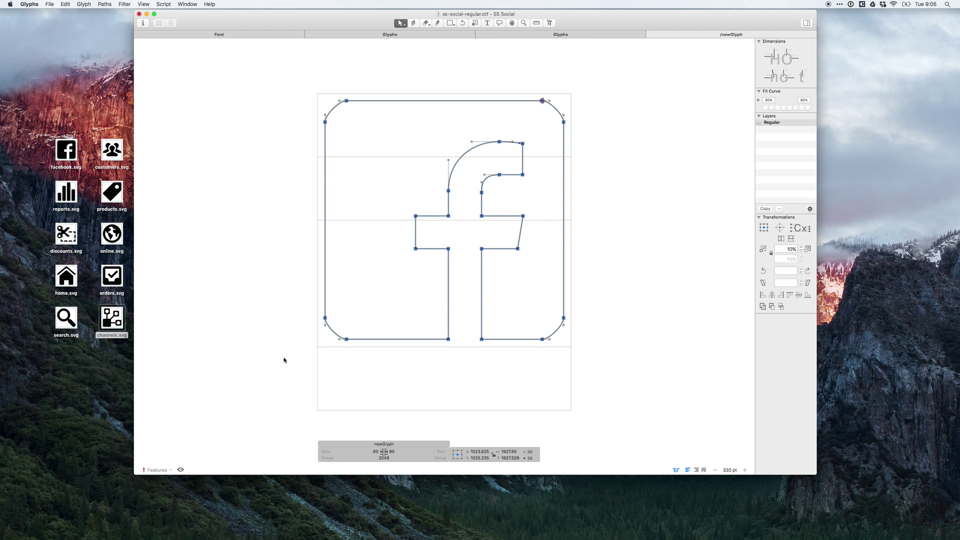
left_click(282, 357)
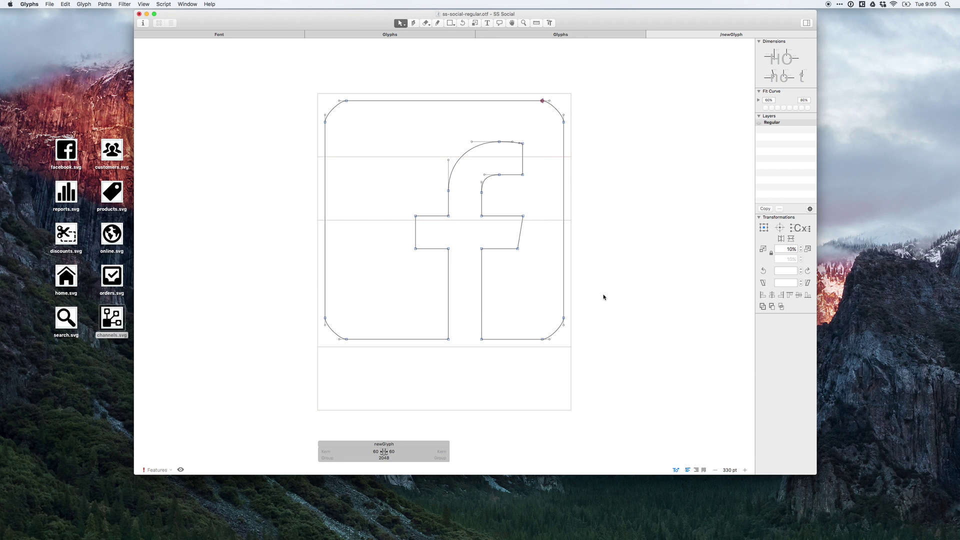
key("ctrl+Tab")
Step: Open the customers glyph newGlyph.001 and select its outline nodes to inspect them
left_click(262, 430)
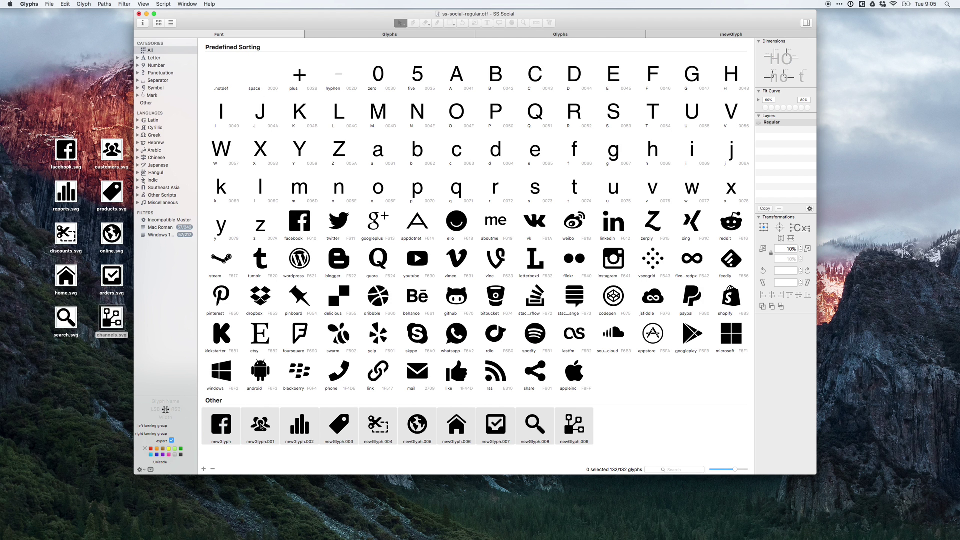
double_click(263, 417)
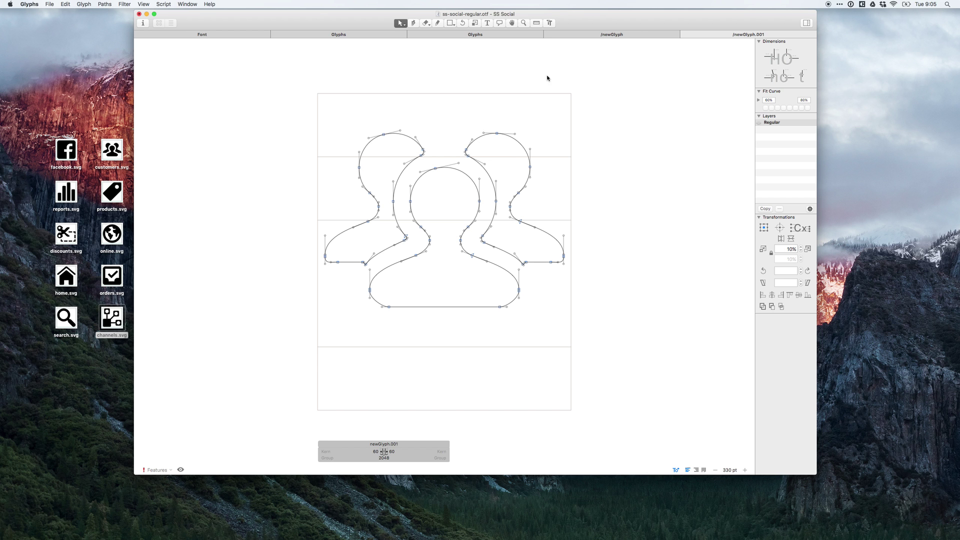
left_click_drag(610, 80, 172, 412)
key("super+Tab")
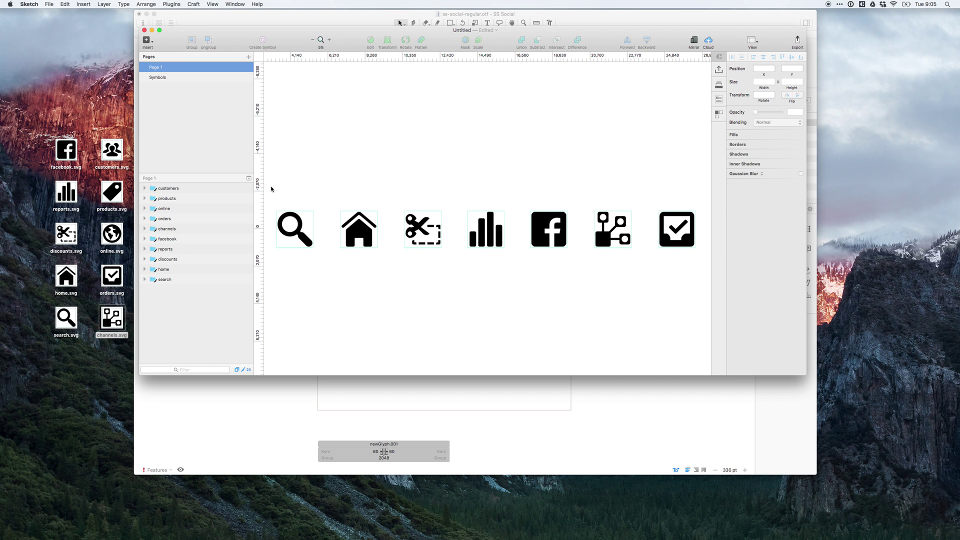
Step: Open facebook.svg from the desktop in Quick Look and enlarge the preview window
left_click(65, 146)
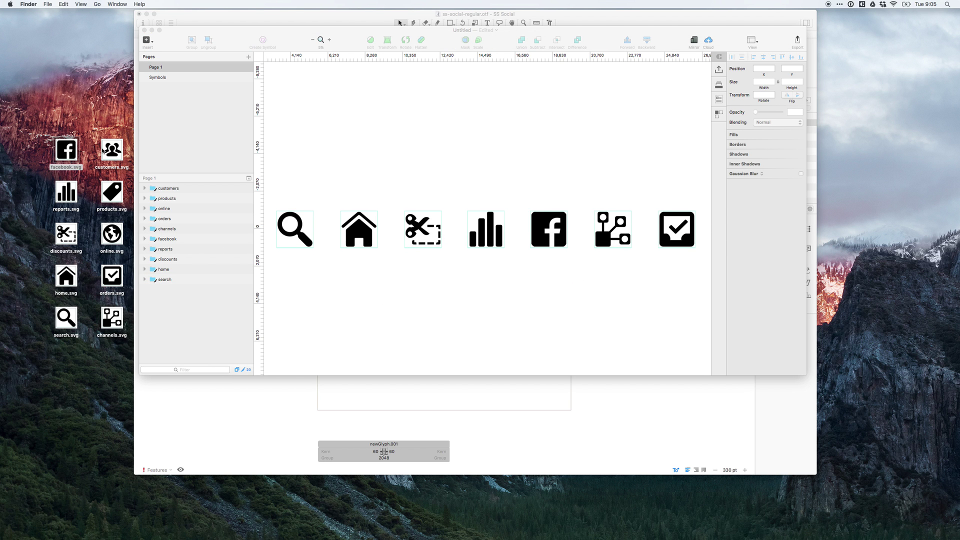
double_click(72, 152)
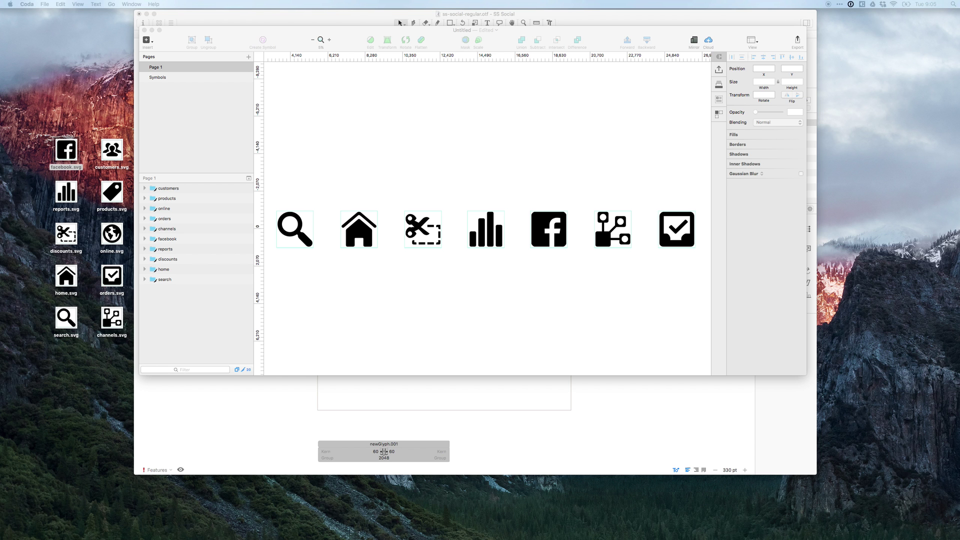
left_click(72, 147)
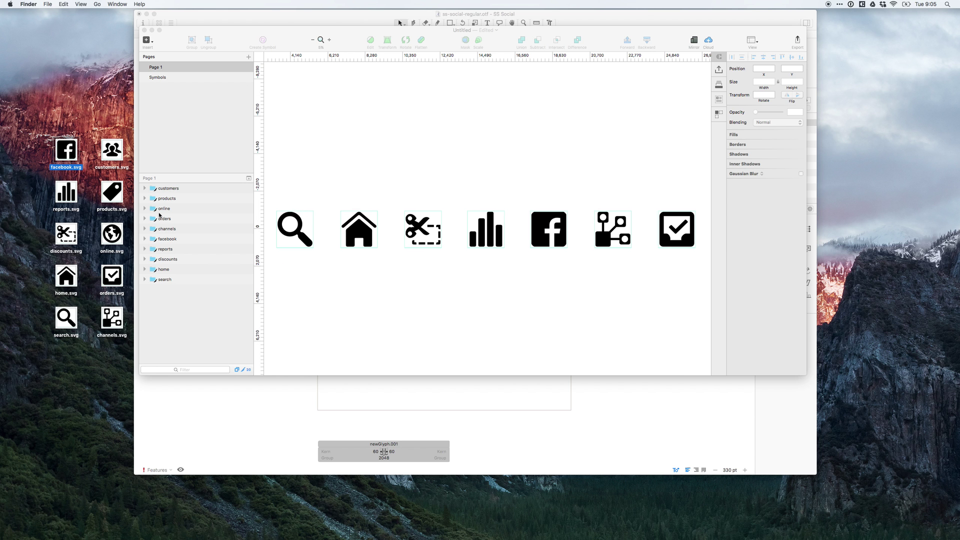
key("space")
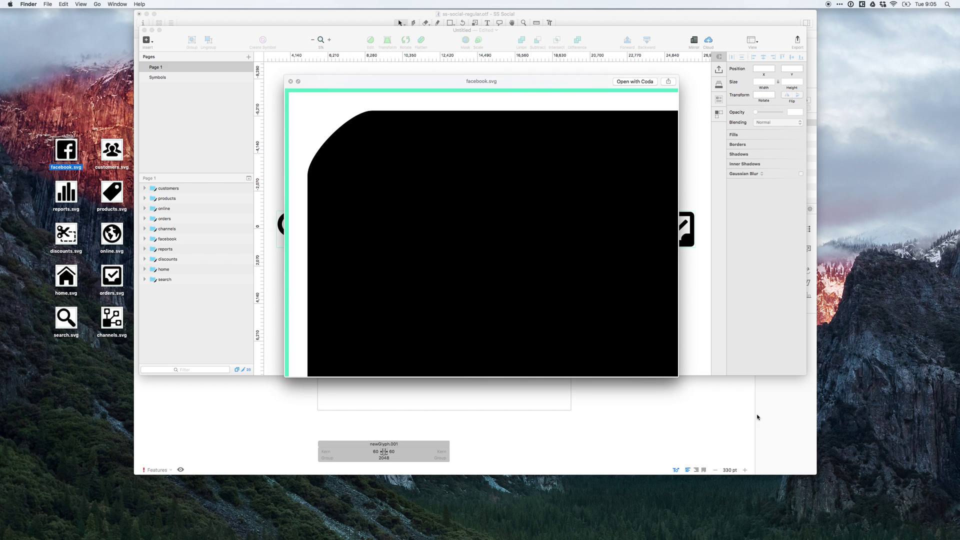
left_click_drag(679, 377, 857, 461)
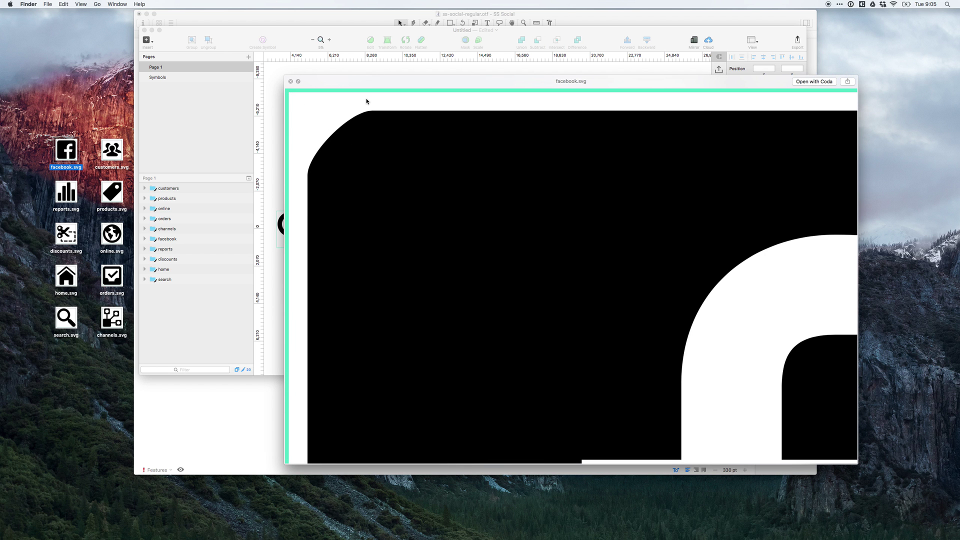
Step: Close the preview and, in Glyphs, select then deselect all nodes of the people outline
key("space")
key("super+Tab")
key("super+Tab")
key("super+Tab")
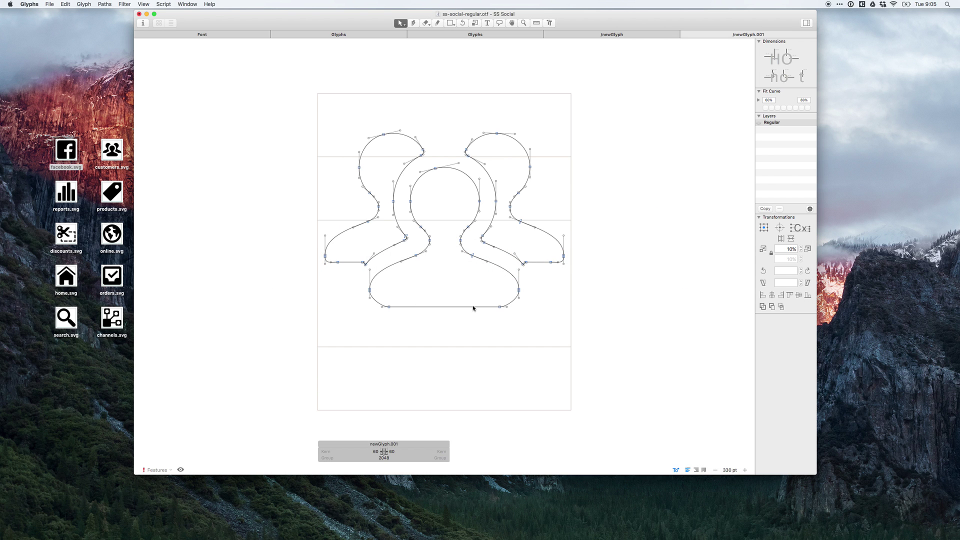
left_click_drag(588, 95, 261, 324)
left_click(658, 296)
key("super+a")
left_click(611, 290)
Step: Open newGlyph.001 through newGlyph.004 together in one editing tab and pan the view
left_click(210, 34)
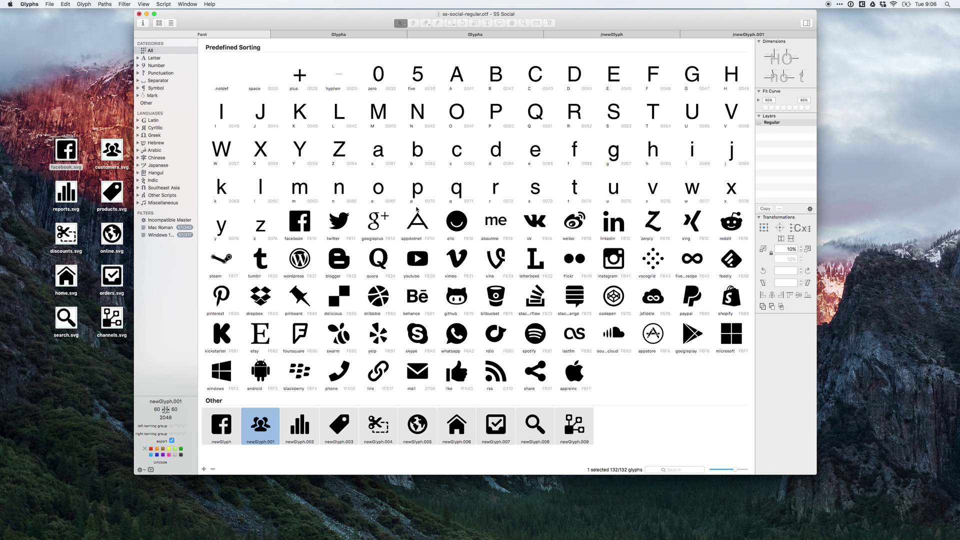
left_click(379, 425, "shift")
double_click(380, 425)
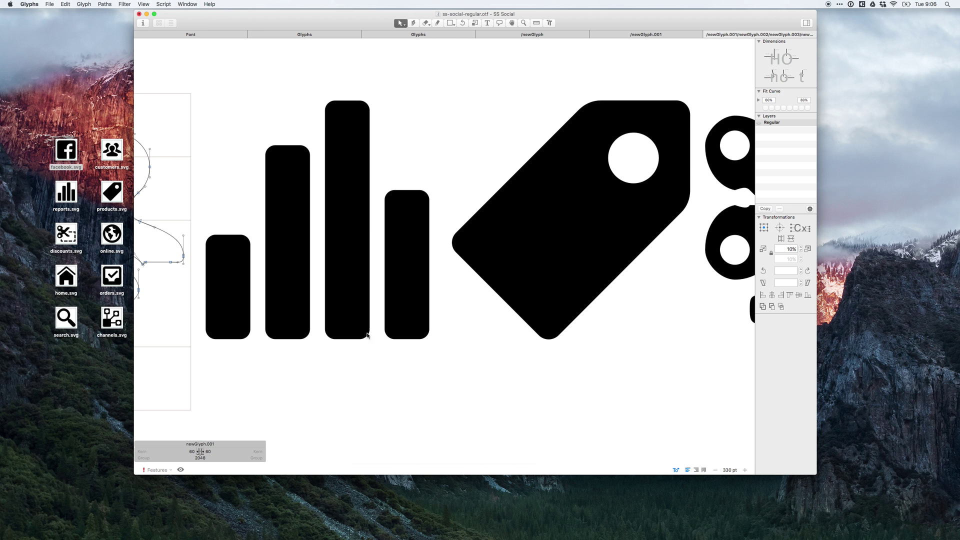
key("space")
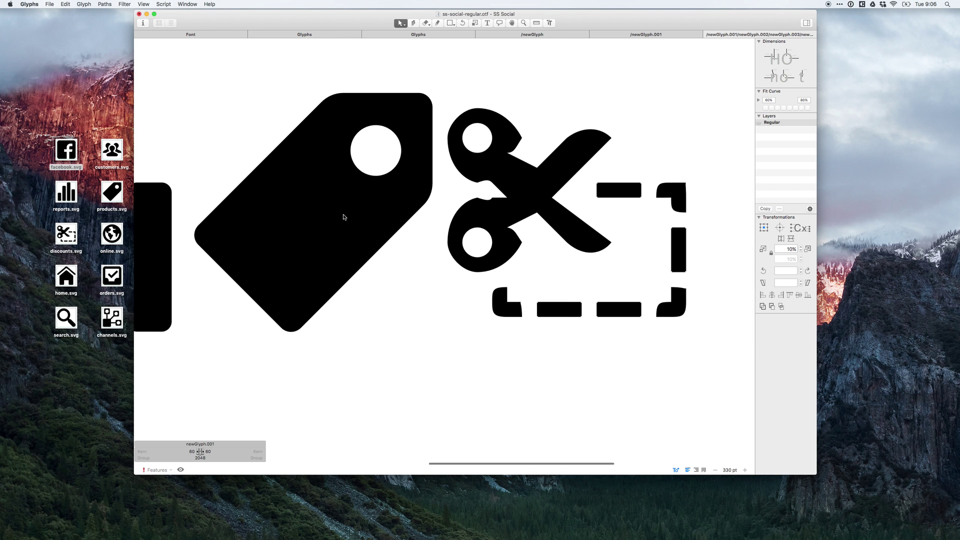
scroll(344, 217, "left", 10)
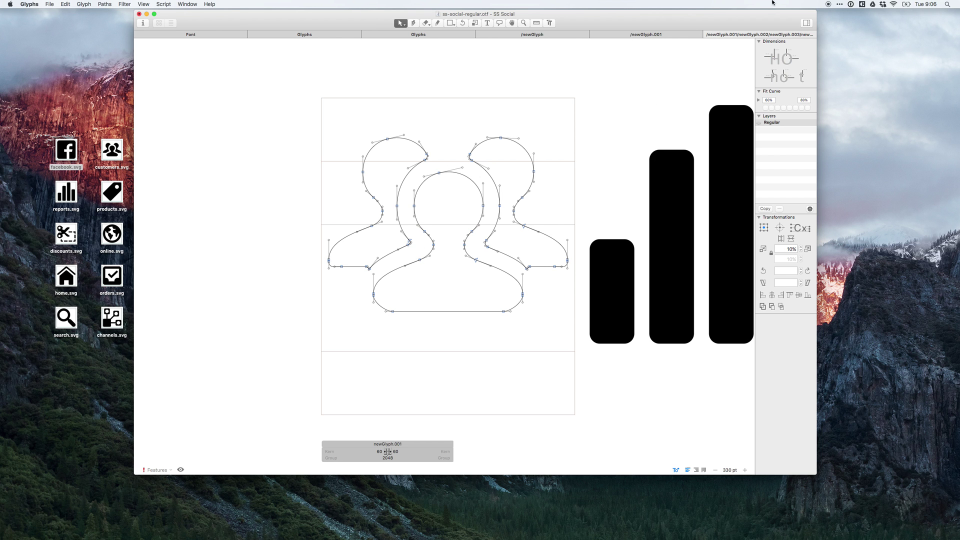
Step: Close the five extra tabs and reopen newGlyph.001 for editing
left_click(708, 35)
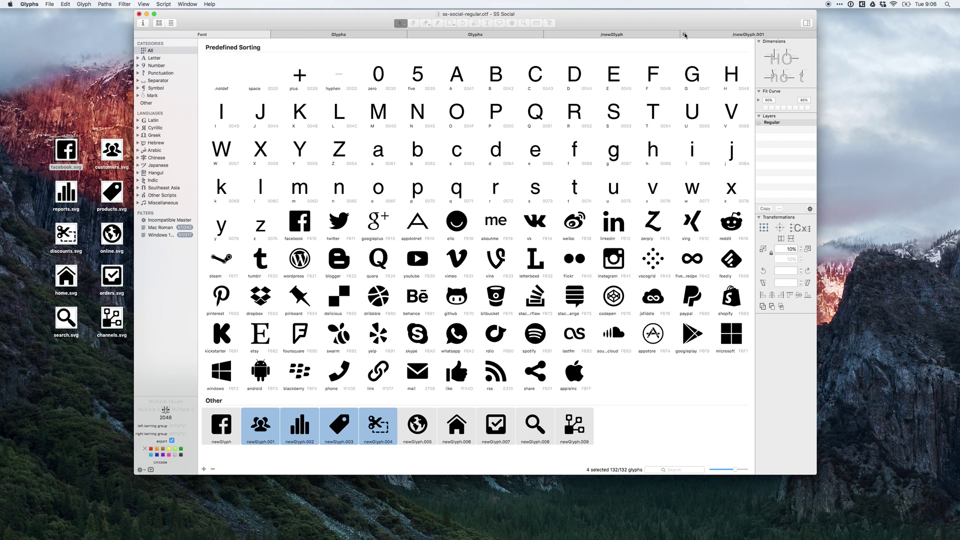
left_click(684, 34)
left_click(650, 35)
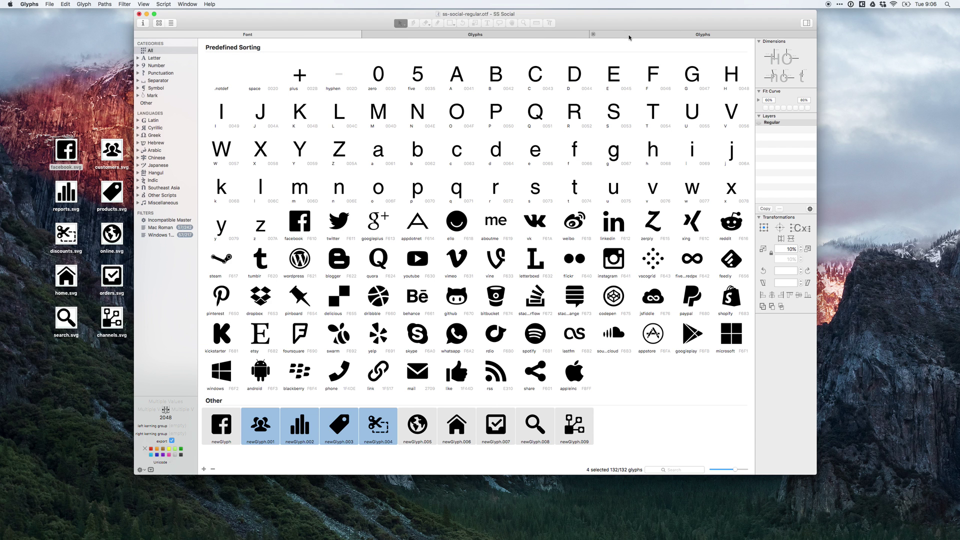
left_click(593, 34)
left_click(478, 35)
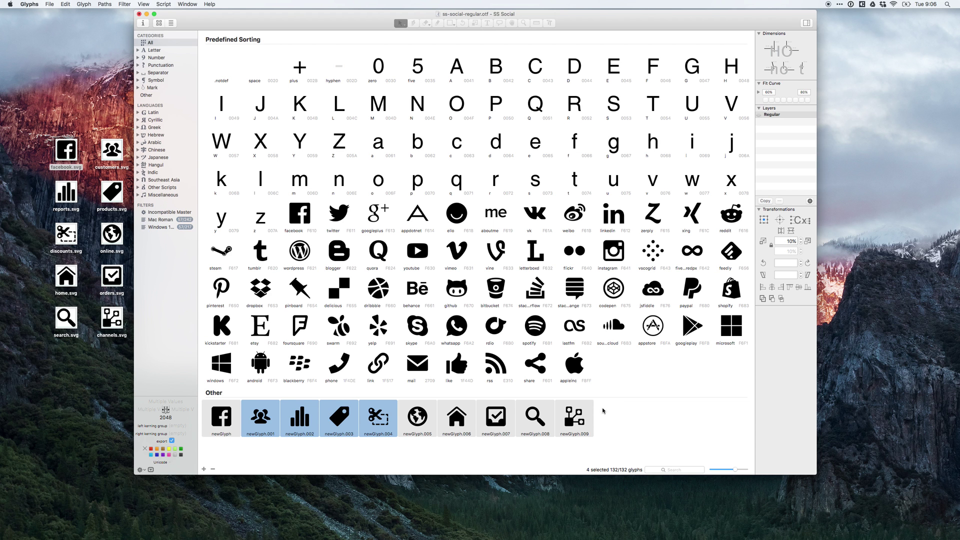
left_click(620, 406)
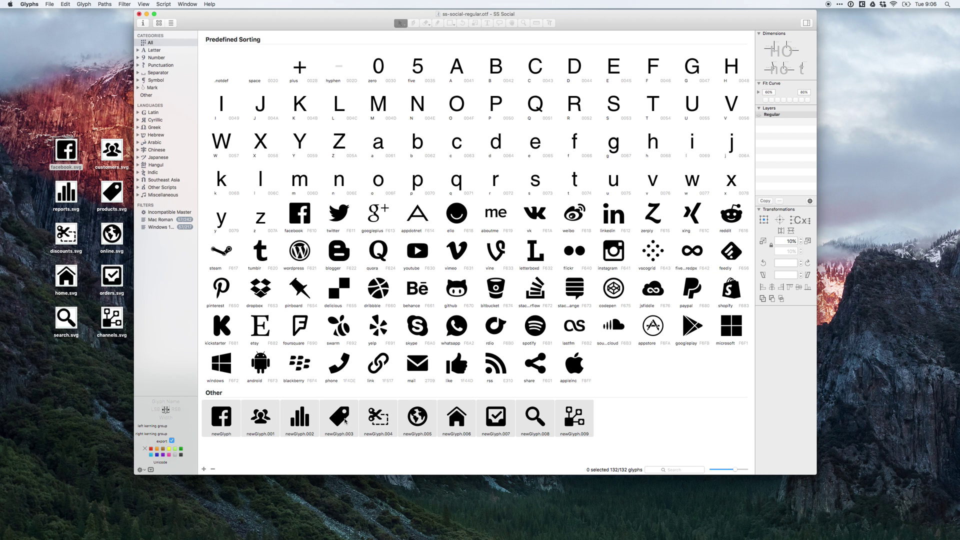
double_click(259, 417)
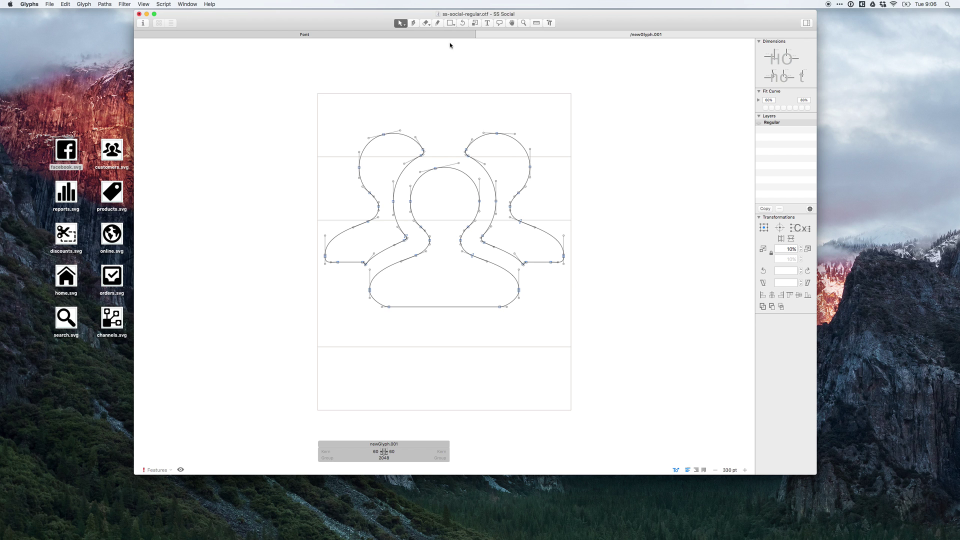
Step: Try renaming newGlyph to facebook, then discard the change on the name-conflict alert
left_click(480, 35)
left_click(269, 448)
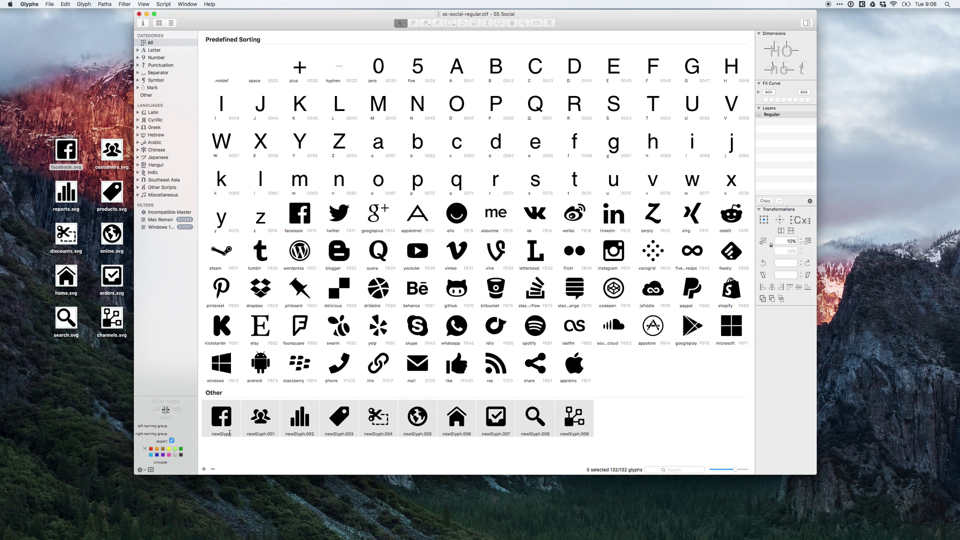
left_click(224, 434)
left_click(223, 434)
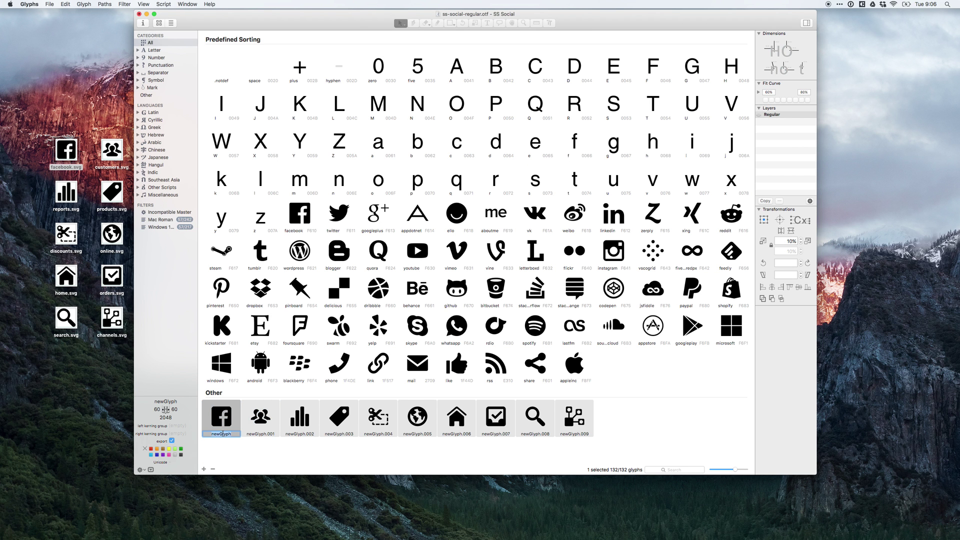
type("facebook")
key("Return")
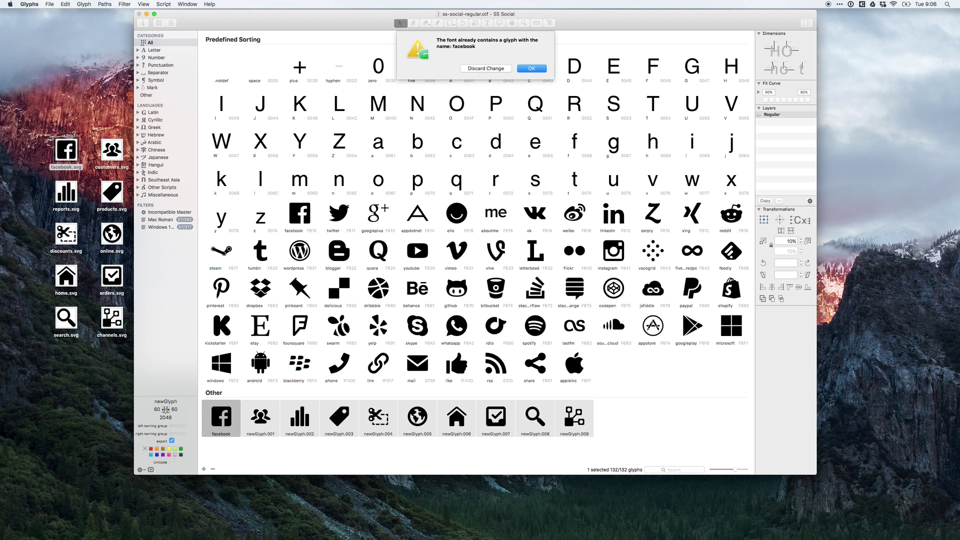
left_click(531, 68)
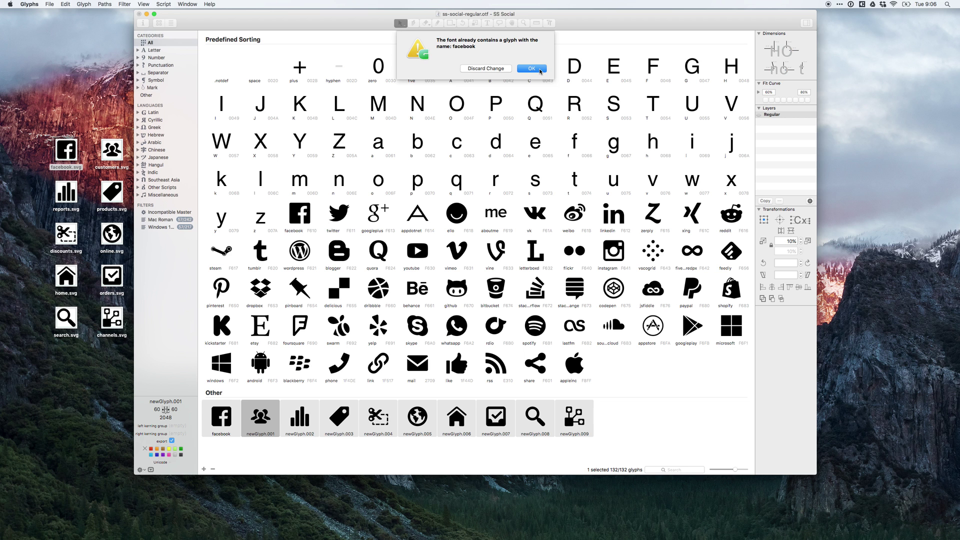
left_click(541, 72)
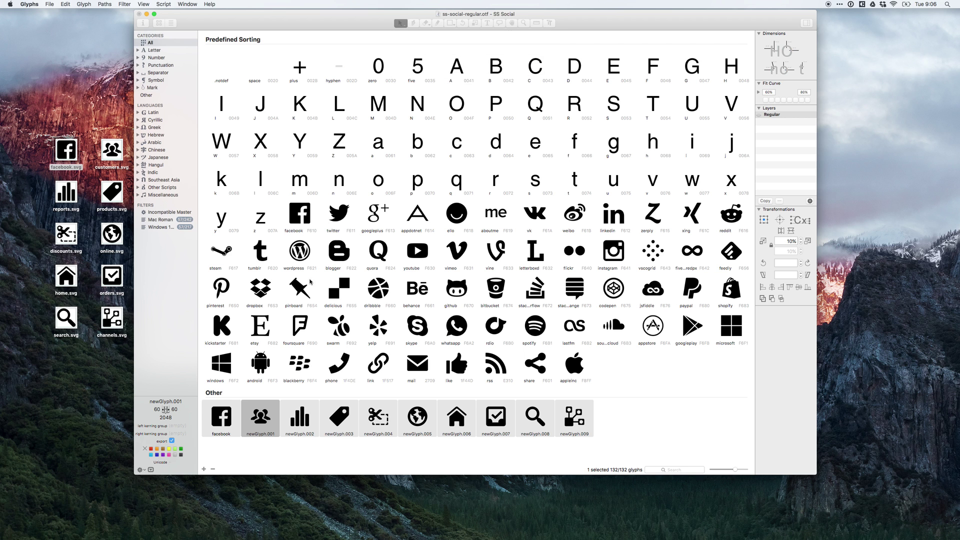
left_click(300, 219)
left_click(485, 68)
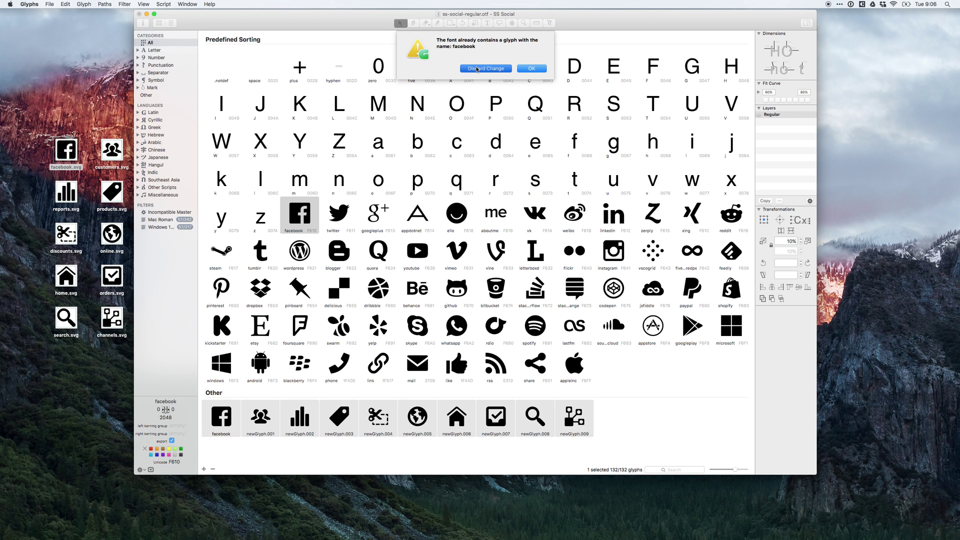
Step: Rename the existing facebook glyph to oldfacebok
left_click(300, 219)
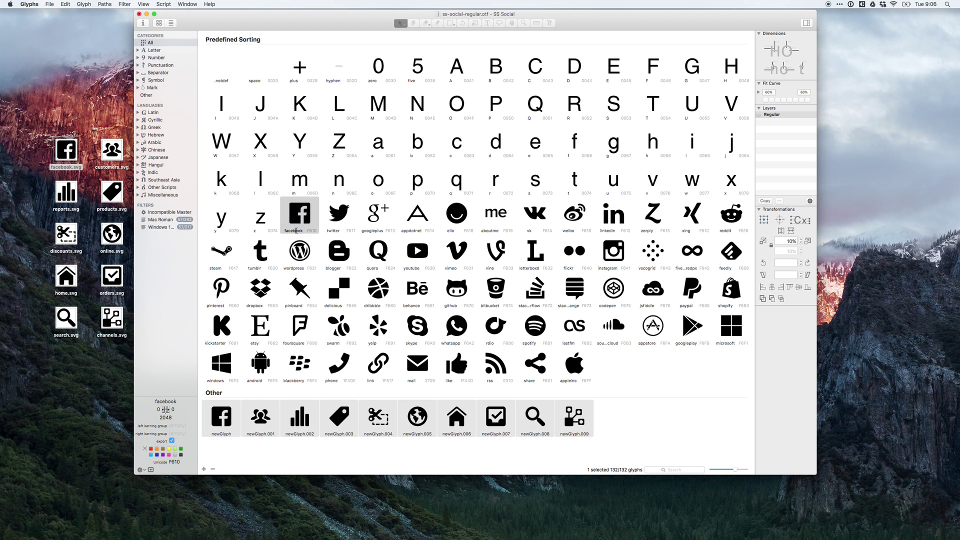
left_click(297, 230)
type("oldfacebok")
key("BackSpace")
key("BackSpace")
Step: Finish naming the old glyph oldfacebok and rename the imported newGlyph to facebook
type("ok")
key("Return")
scroll(247, 294, "down", 1)
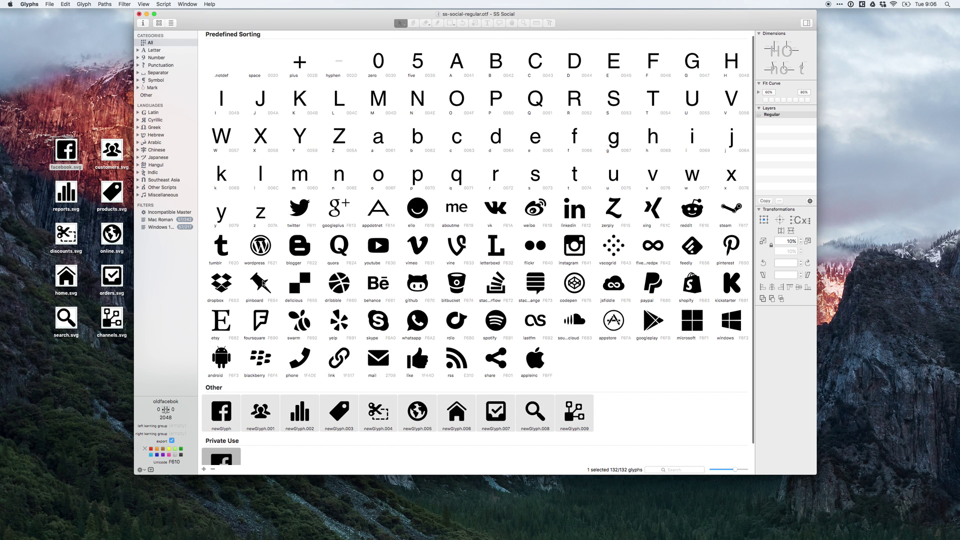
left_click(223, 428)
left_click(230, 425)
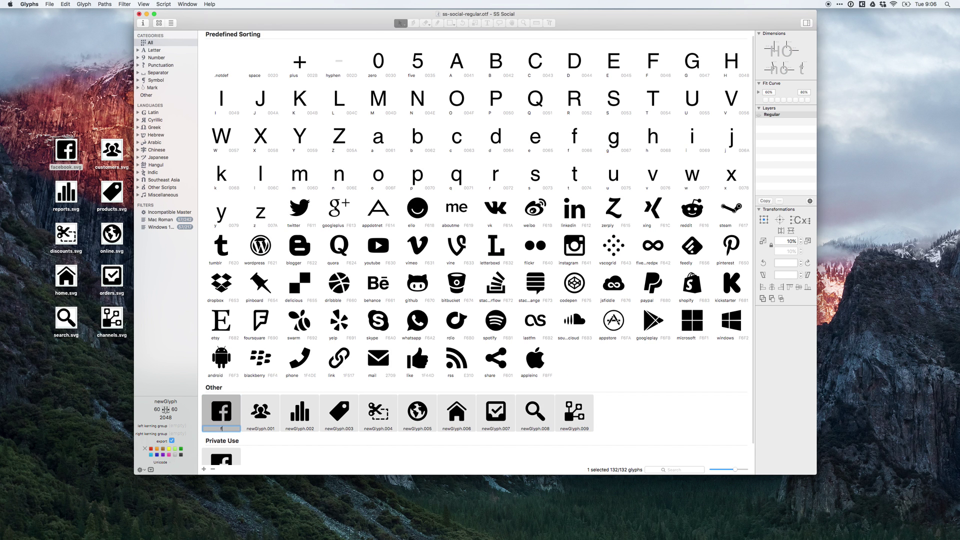
type("facebook")
key("Return")
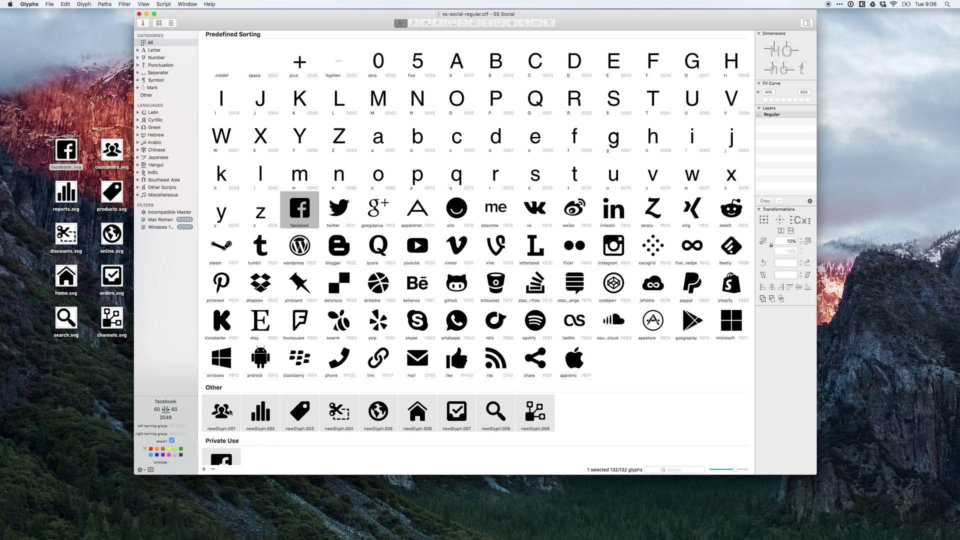
Step: Delete the oldfacebok glyph from Private Use
left_click(229, 456)
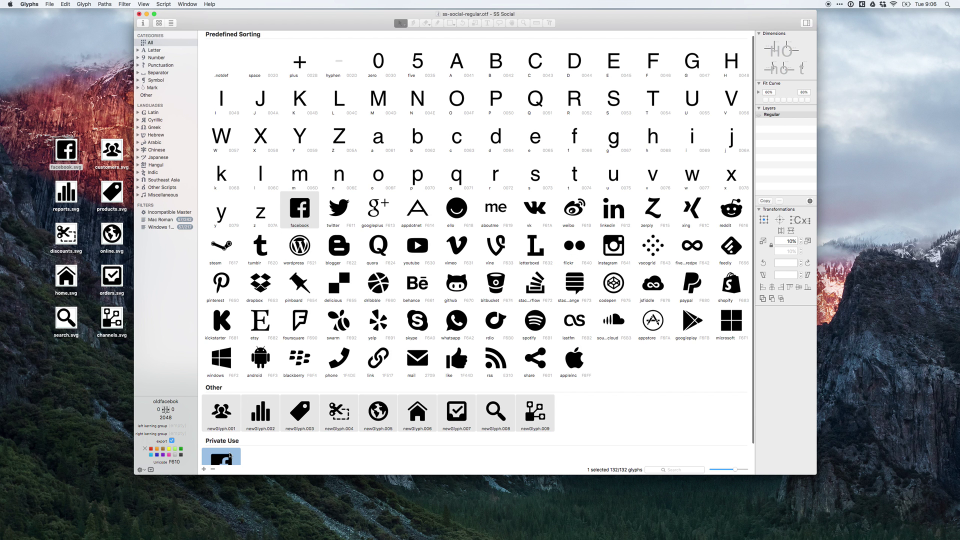
scroll(283, 435, "down", 2)
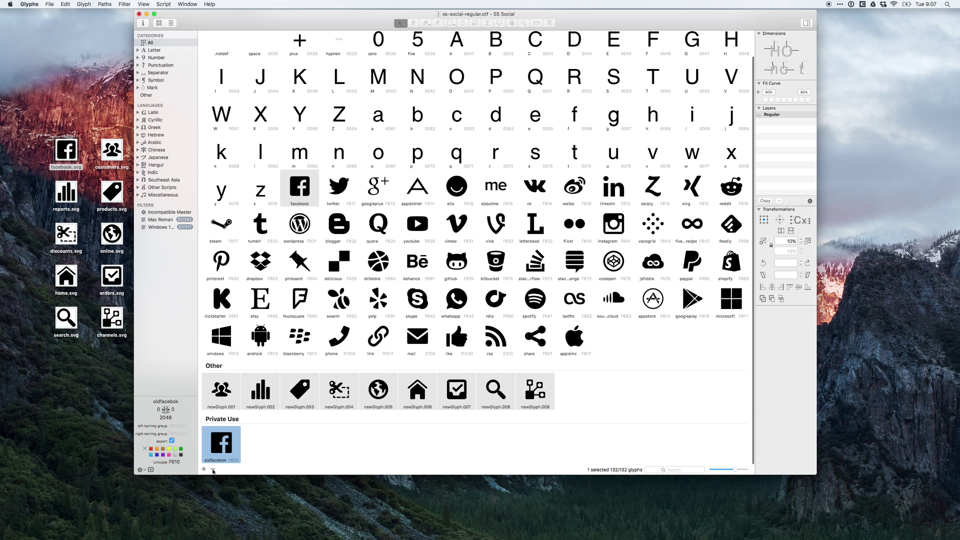
left_click(213, 470)
left_click(533, 173)
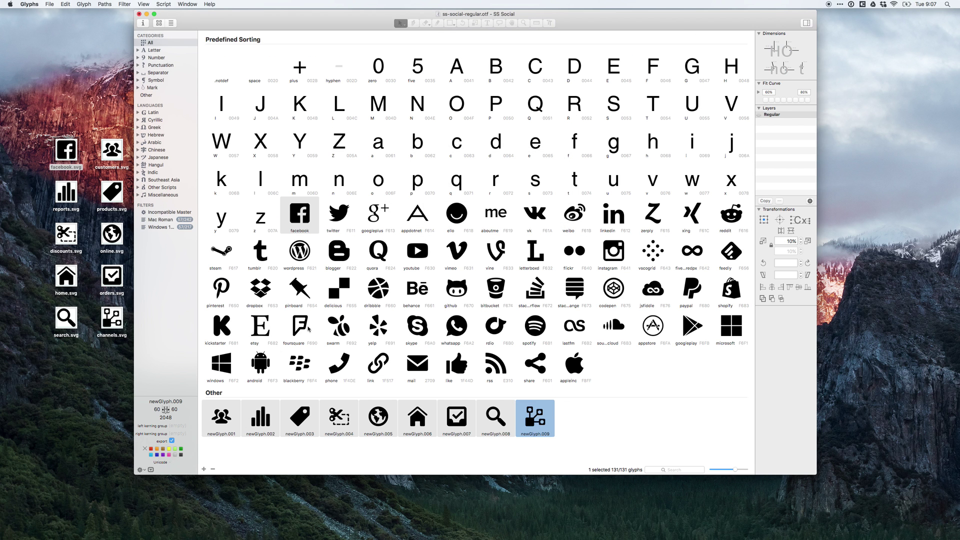
Step: Rename the newGlyph.001 people icon to customers and clear the selection
left_click(225, 419)
type("customers")
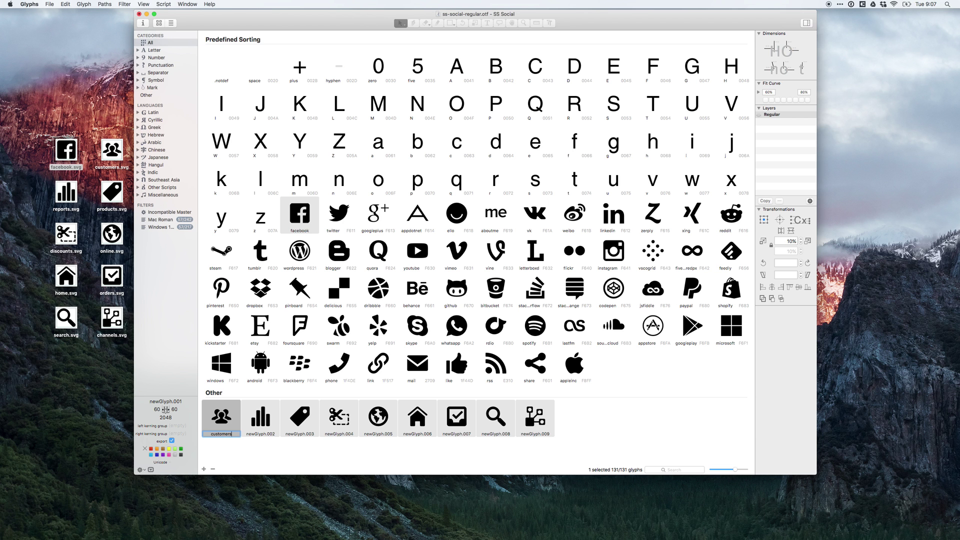
key("Return")
key("Escape")
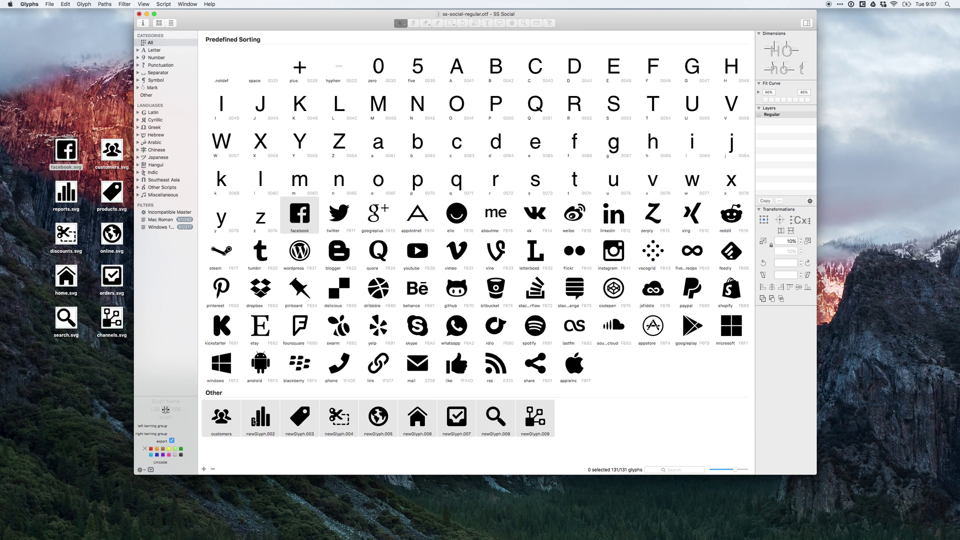
Step: Rename newGlyph.002 to .004 as reports, products and discounts
left_click(250, 429)
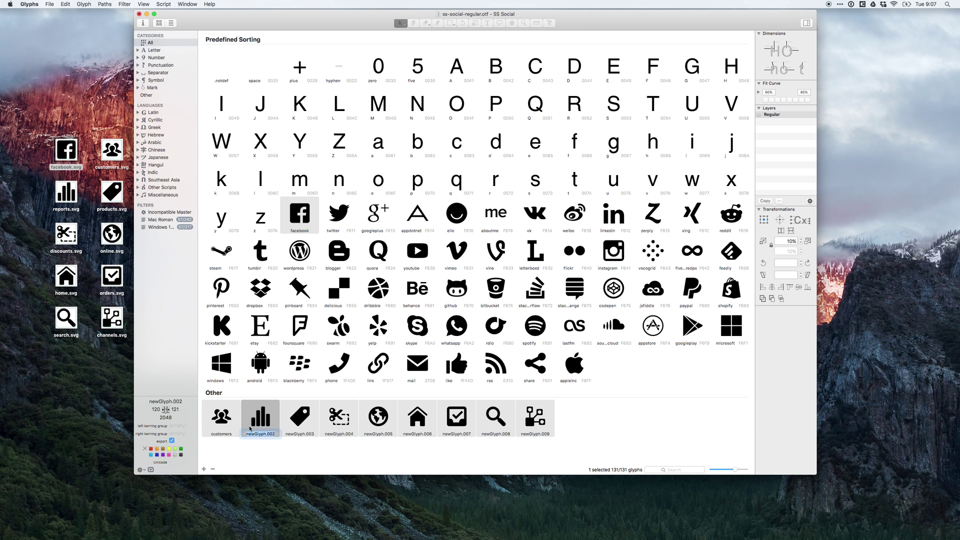
type("reports")
key("Return")
left_click(305, 417)
type("products")
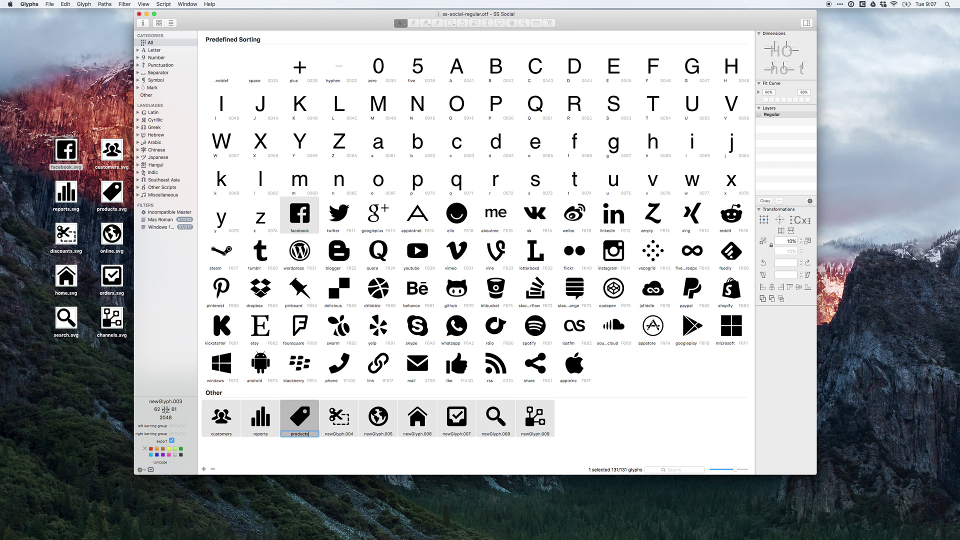
key("Return")
left_click(350, 419)
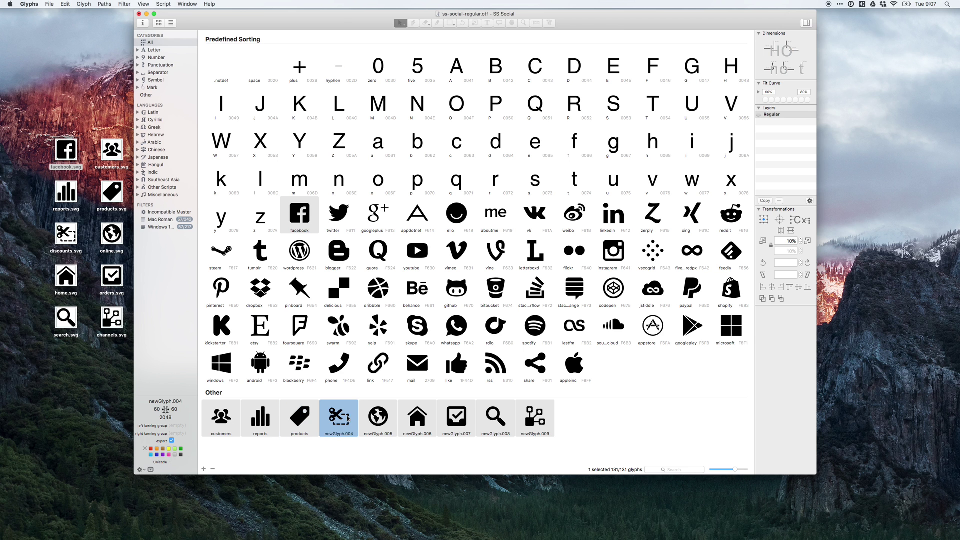
type("discounts")
key("Return")
Step: Rename newGlyph.005 to .007 as online, home and orders
left_click(385, 417)
key("Return")
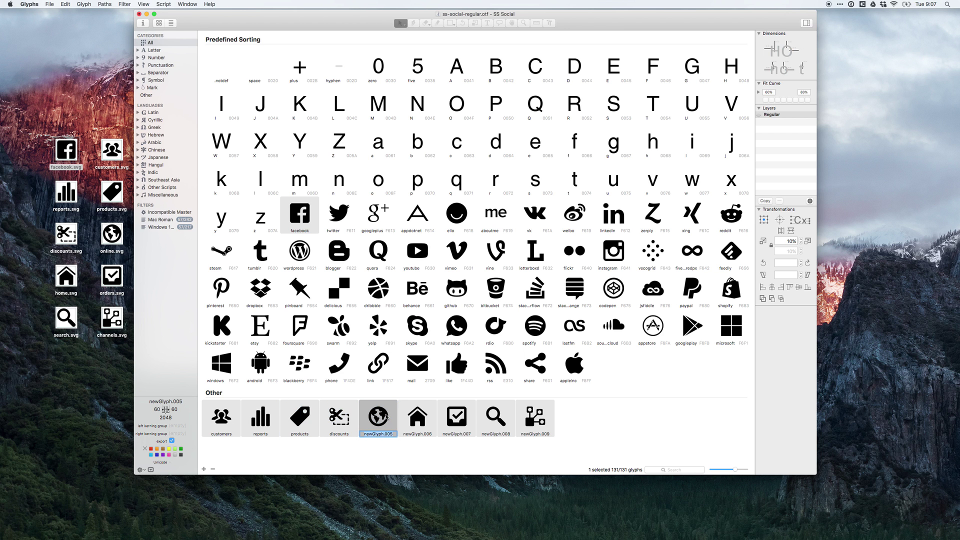
type("online")
key("Return")
left_click(411, 416)
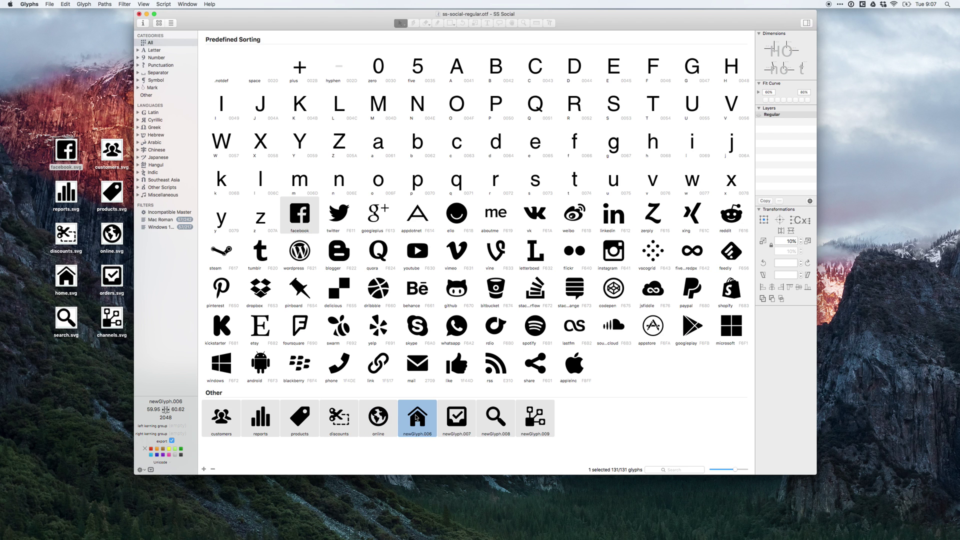
key("Return")
type("home")
key("Return")
key("Escape")
left_click(448, 417)
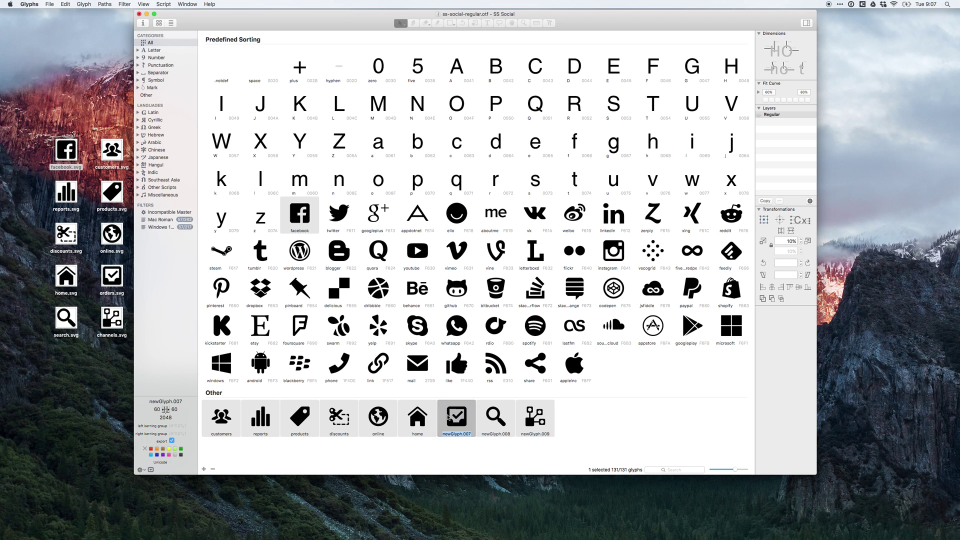
key("Return")
type("orders")
key("Return")
Step: Rename newGlyph.008 and .009 as search and channels, then select all nine icons
left_click(505, 431)
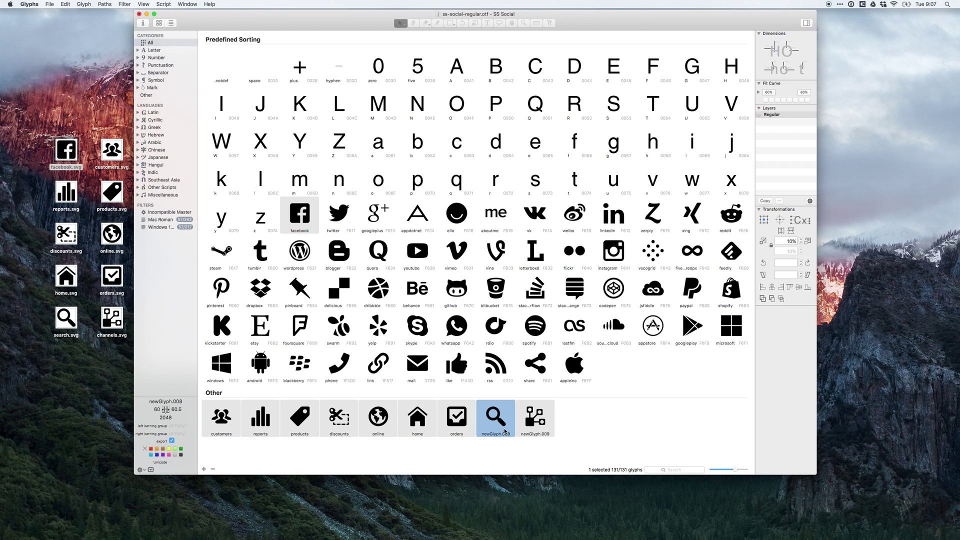
key("Return")
type("search")
key("Return")
left_click(537, 415)
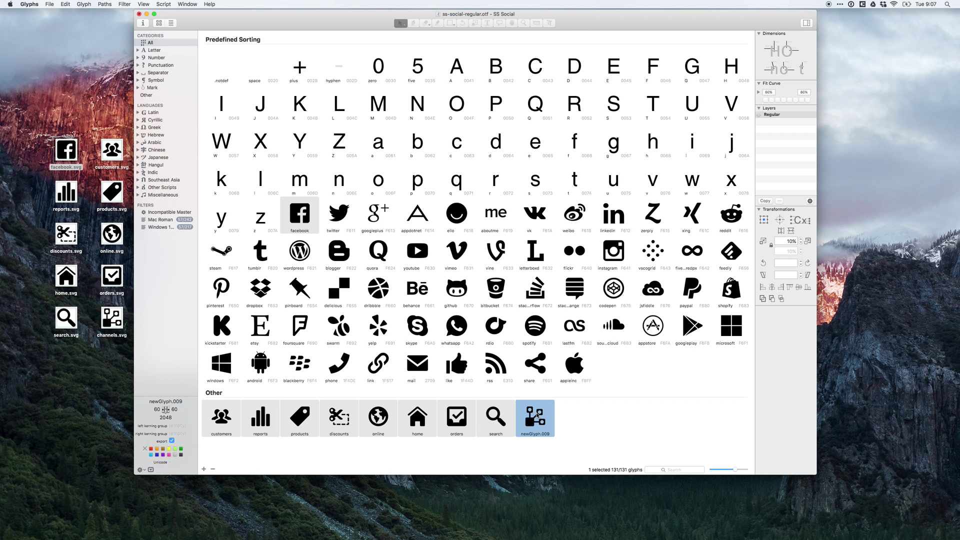
key("Return")
type("channels")
key("Return")
left_click_drag(597, 419, 218, 416)
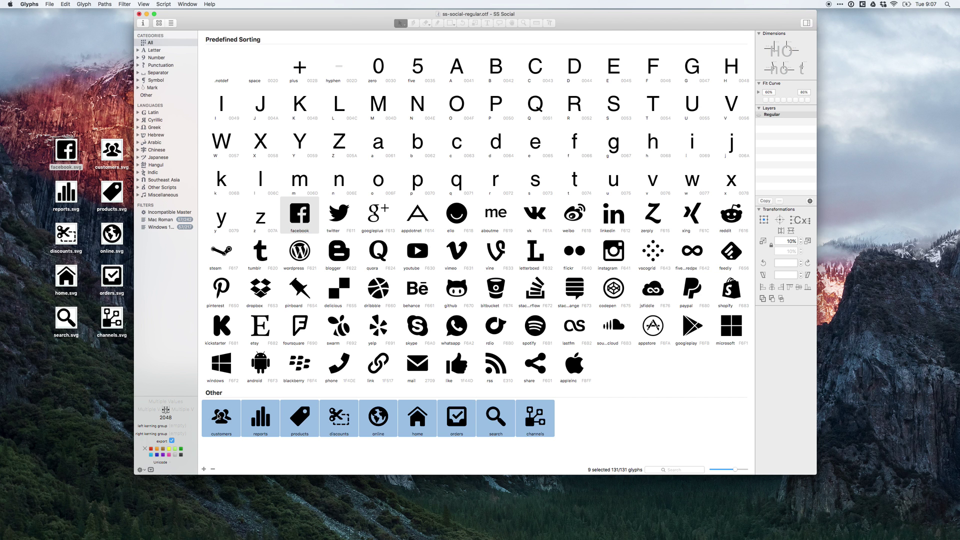
Step: Show the font's Features code and review the spelled-out appdotnet and channels rules
left_click(567, 427)
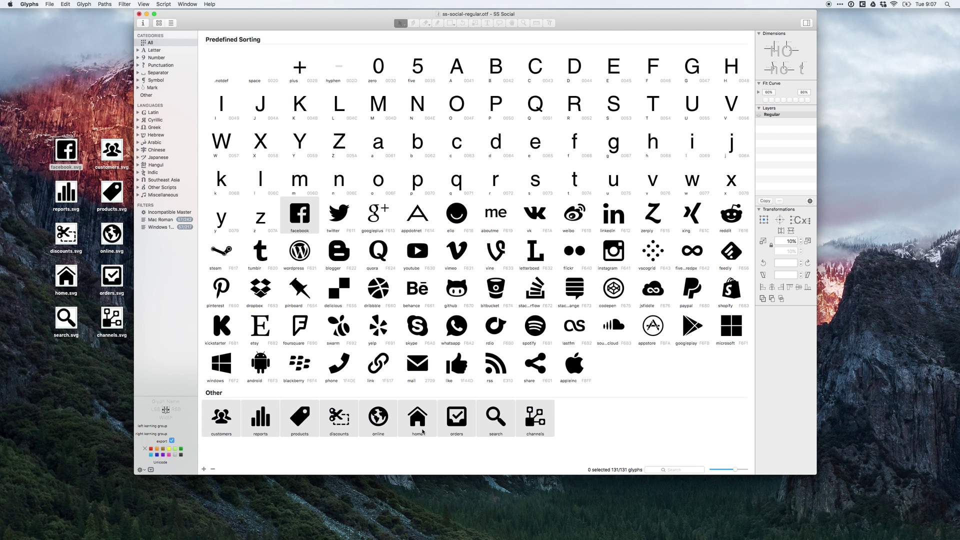
left_click(143, 23)
left_click_drag(671, 66, 531, 65)
scroll(520, 155, "up", 10)
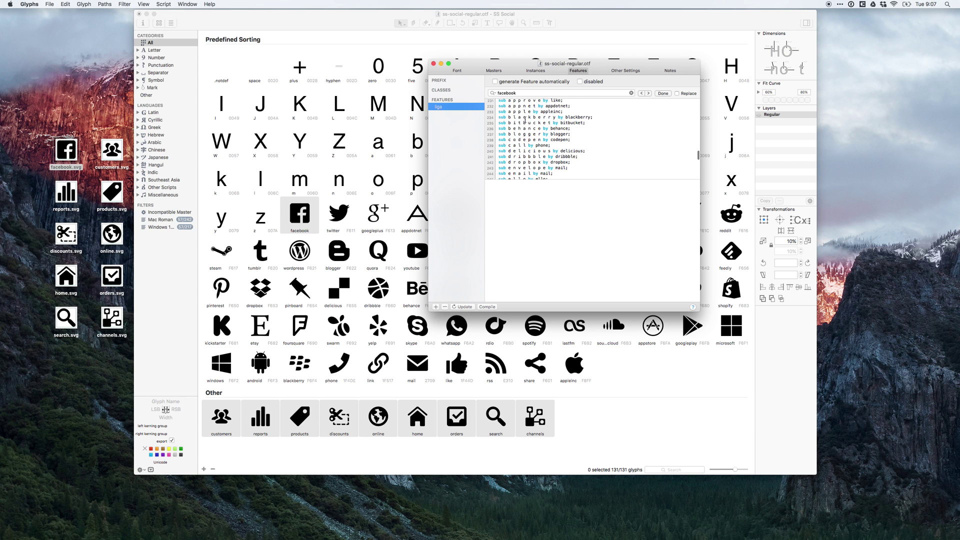
left_click_drag(508, 107, 593, 108)
left_click(573, 105)
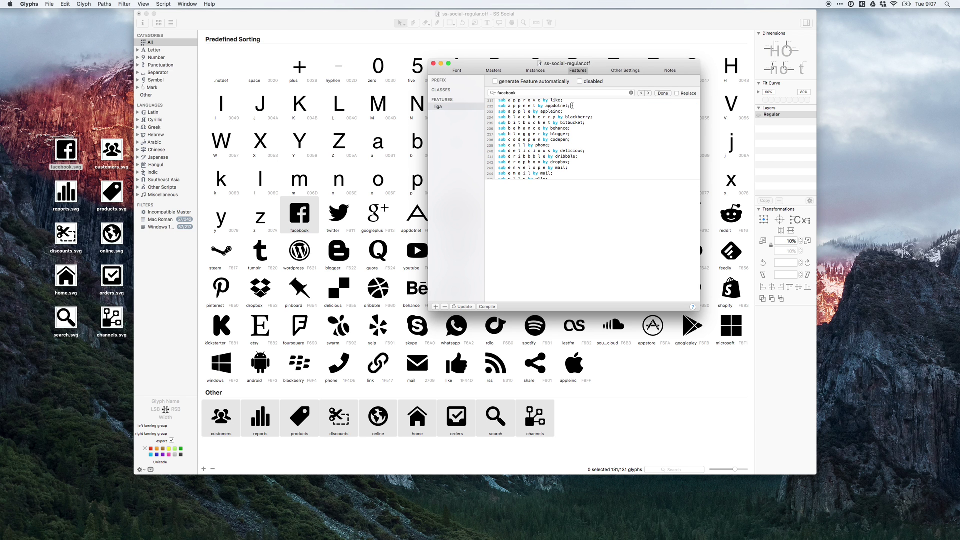
scroll(562, 125, "down", 10)
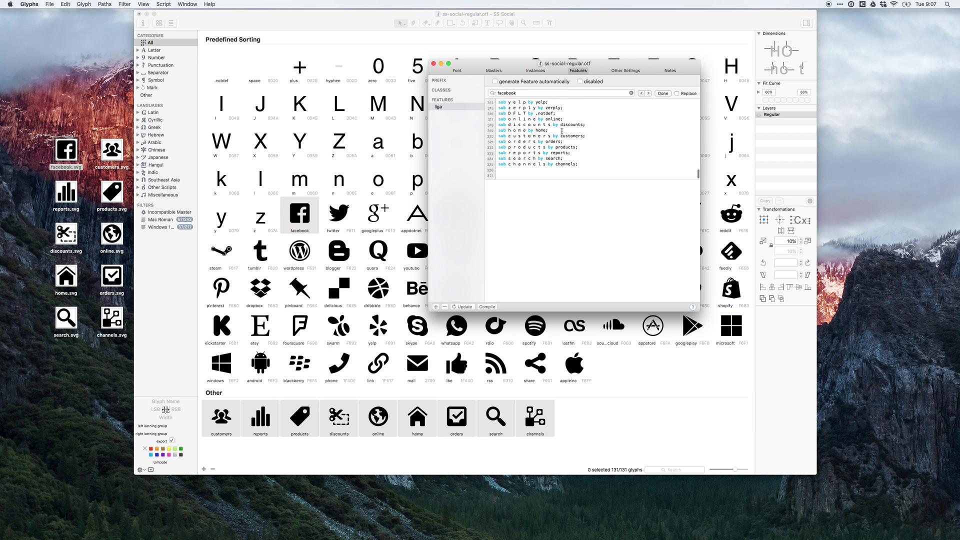
double_click(505, 165)
left_click_drag(508, 165, 546, 165)
left_click(555, 165)
Step: Add the rules sub c u by customers, sub r e by reports, and sub p r by products
left_click(581, 164)
type("b ")
type("c u by custome")
type("rs; sub re by re")
type("ports;")
key("Return")
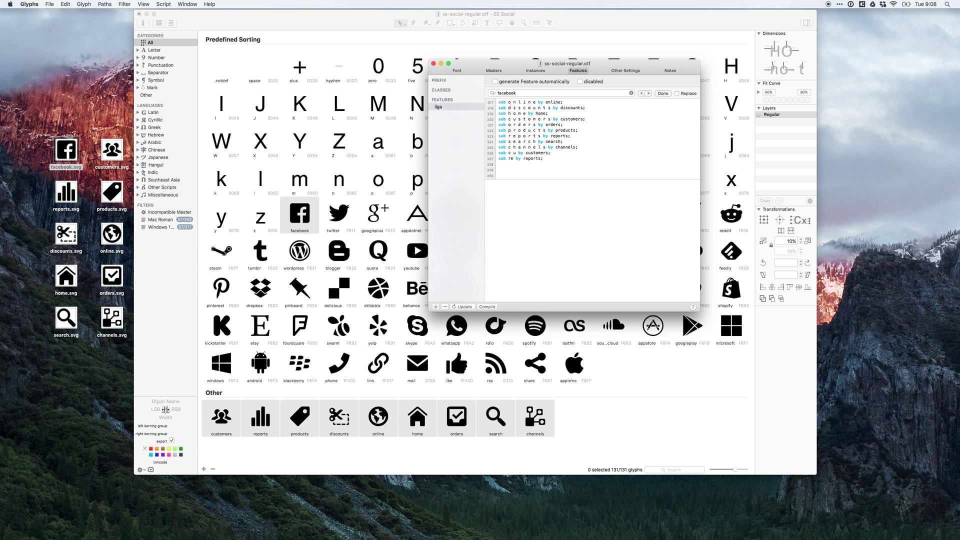
type("sub p r by products")
left_click(511, 159)
Step: Copy the nine spelled-out icon rules and paste them over the three short rules
left_click_drag(578, 147, 480, 99)
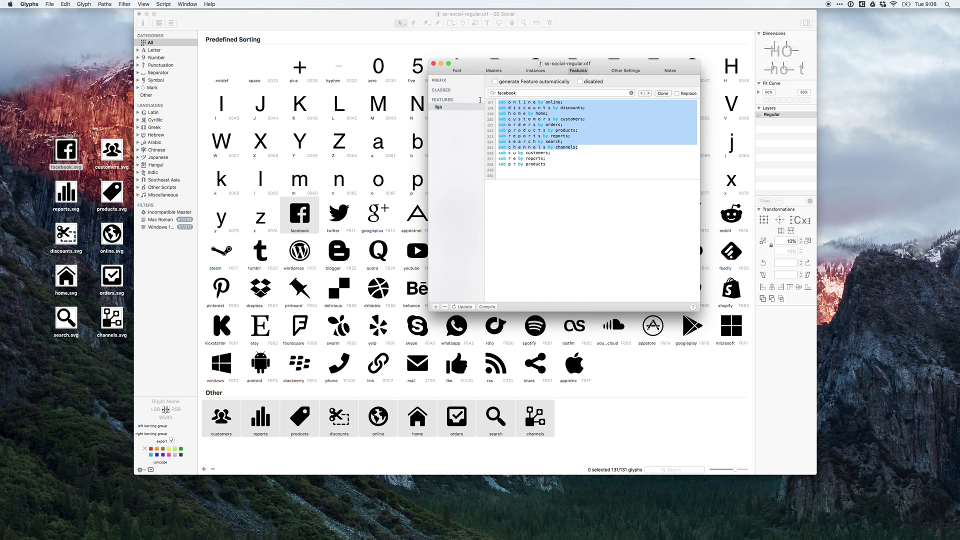
scroll(530, 113, "down", 3)
key("super+c")
left_click_drag(476, 150, 476, 165)
key("super+v")
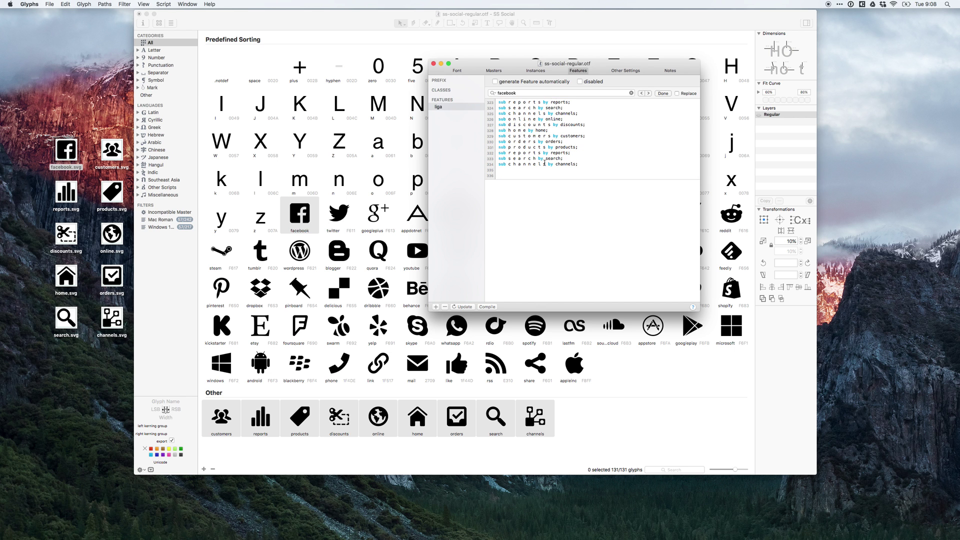
Step: Trim the extra letters from the channels, products, orders and home rules to two letters
left_click_drag(544, 163, 515, 147)
key("BackSpace")
key("BackSpace")
key("BackSpace")
key("BackSpace")
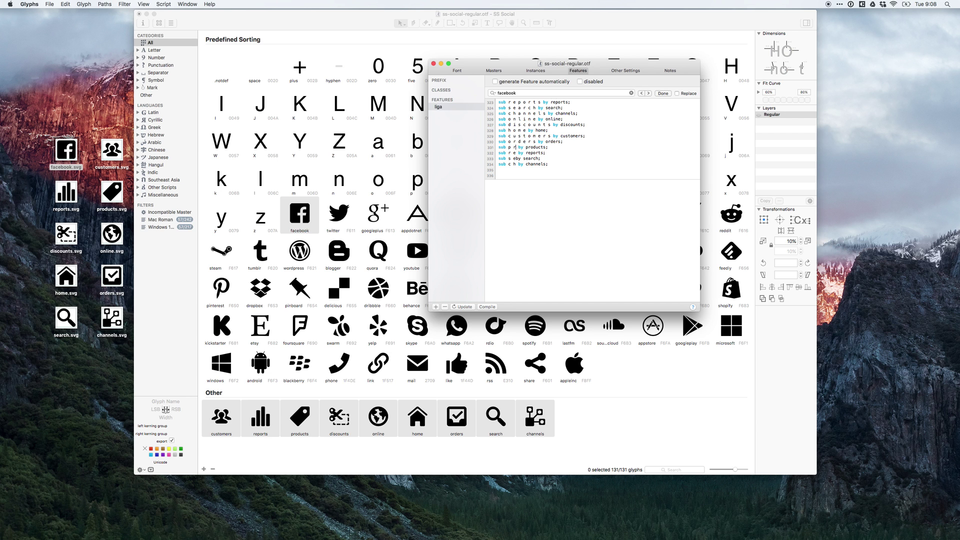
right_click(517, 145)
left_click(518, 140)
mouse_move(516, 141)
left_mouse_down()
mouse_move(538, 141)
mouse_move(518, 137)
left_mouse_up()
key("BackSpace")
key("BackSpace")
left_click(517, 142)
left_click_drag(516, 131, 547, 113)
key("BackSpace")
key("BackSpace")
key("BackSpace")
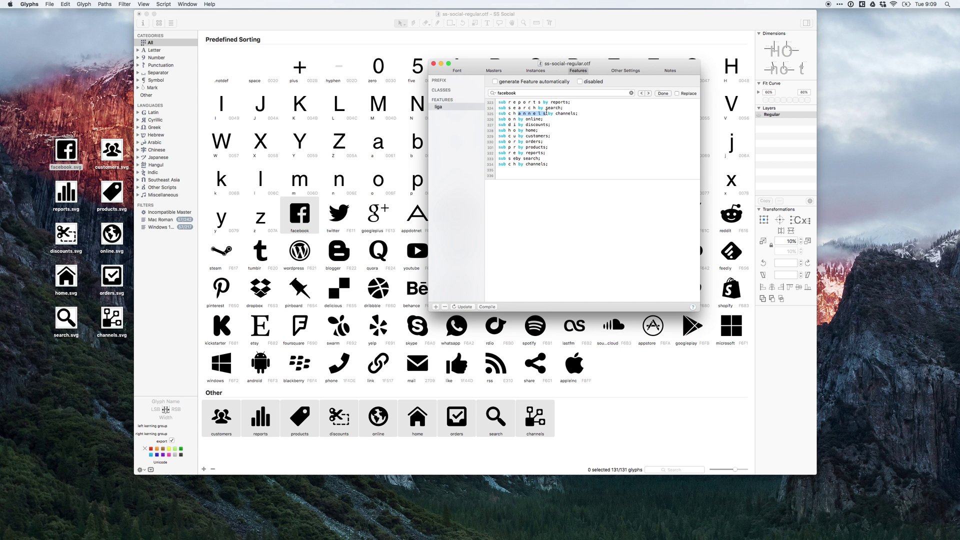
Step: Find facebook in the feature code and select its two rules
left_click(546, 120)
scroll(539, 126, "up", 5)
key("super+f")
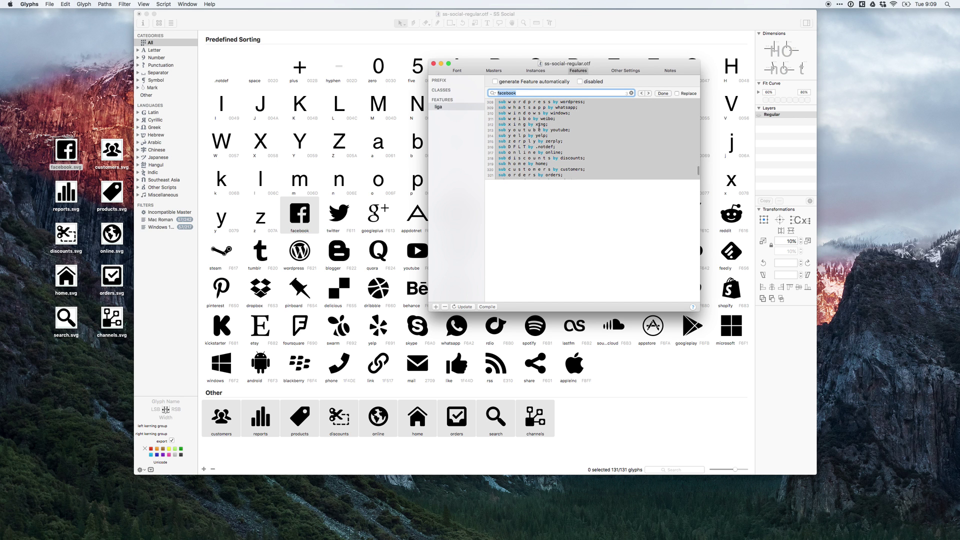
type("facebook")
key("Return")
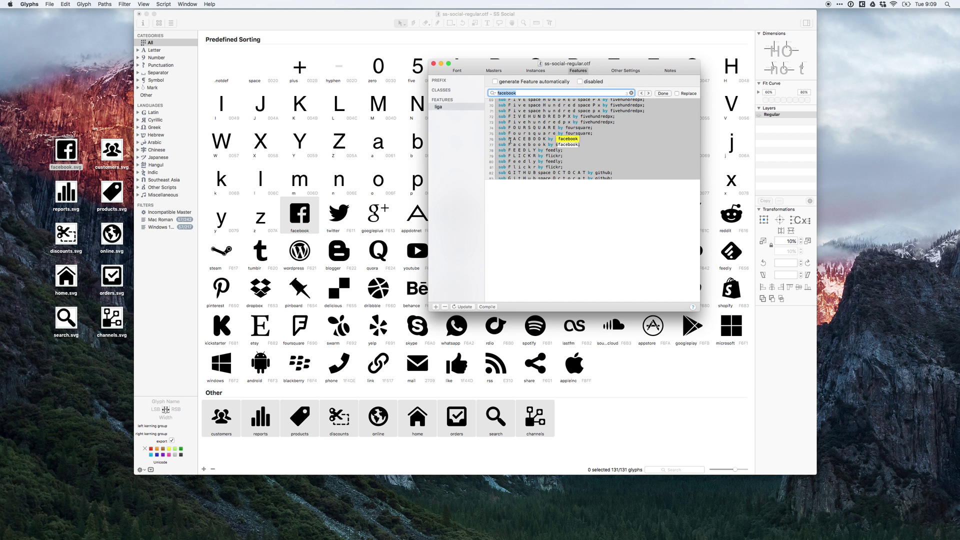
left_click_drag(581, 145, 499, 139)
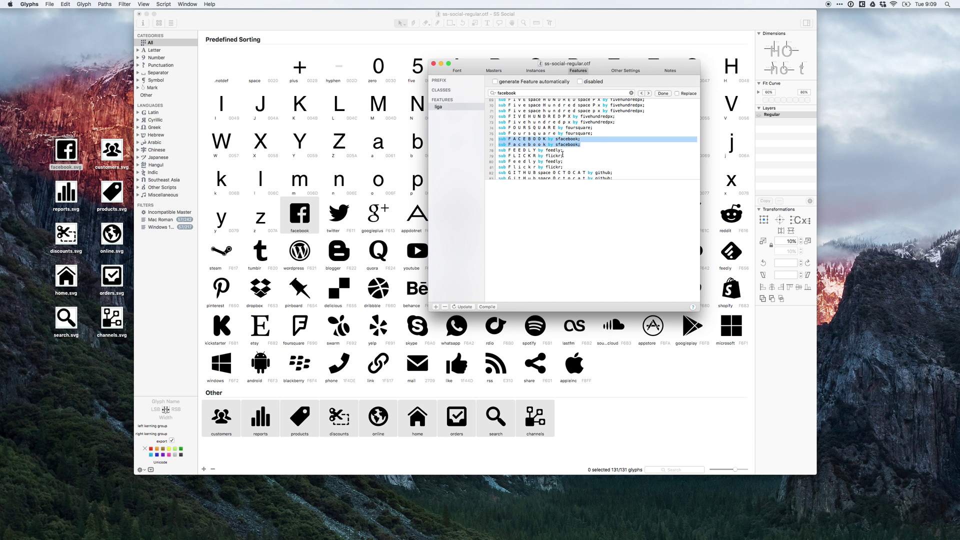
Step: Paste the facebook rules at the end, fix the s and capital F, and add sub f a by facebook
scroll(563, 155, "down", 20)
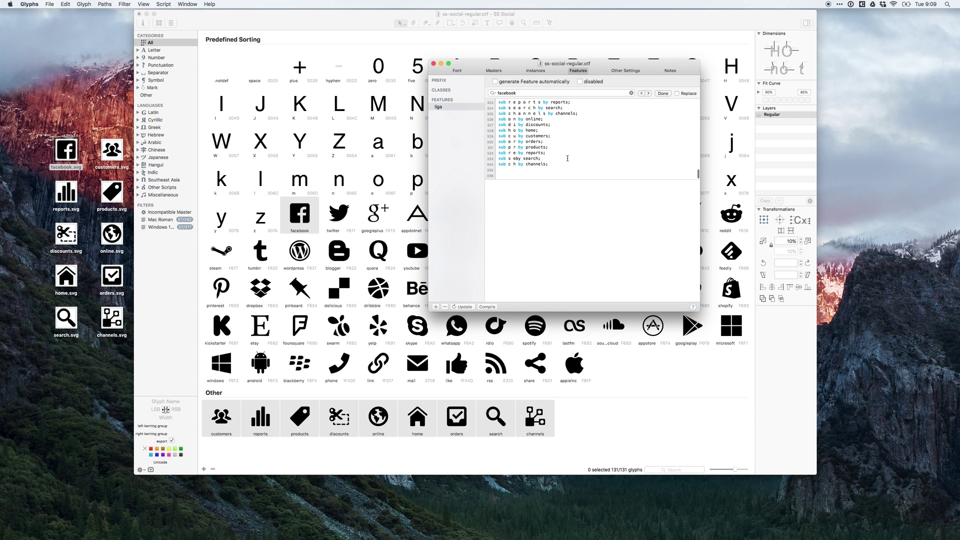
scroll(567, 159, "down", 2)
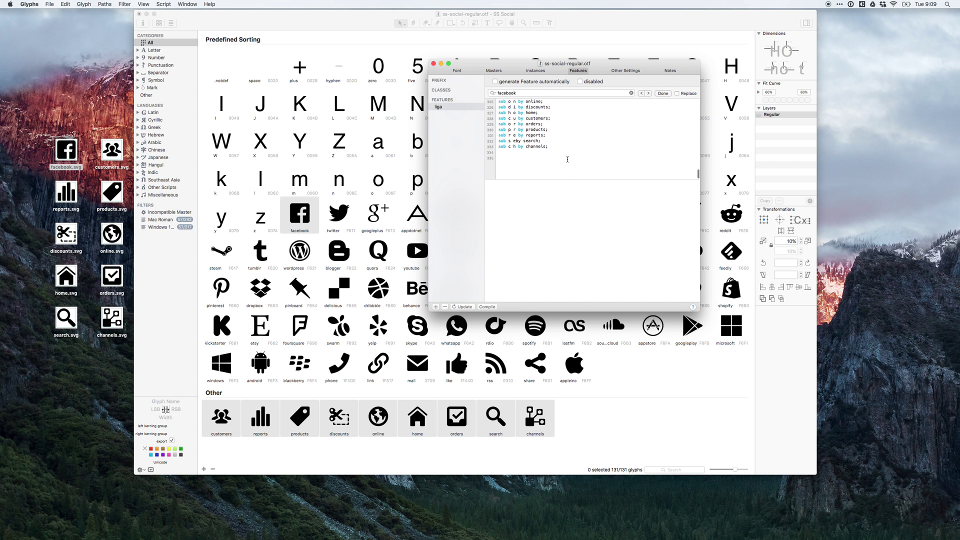
key("super+v")
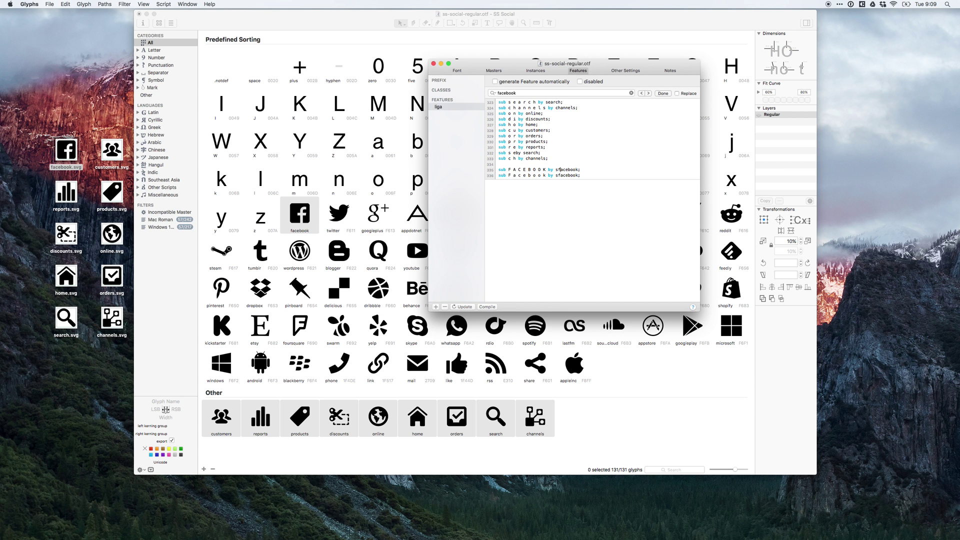
key("BackSpace")
key("BackSpace")
key("BackSpace")
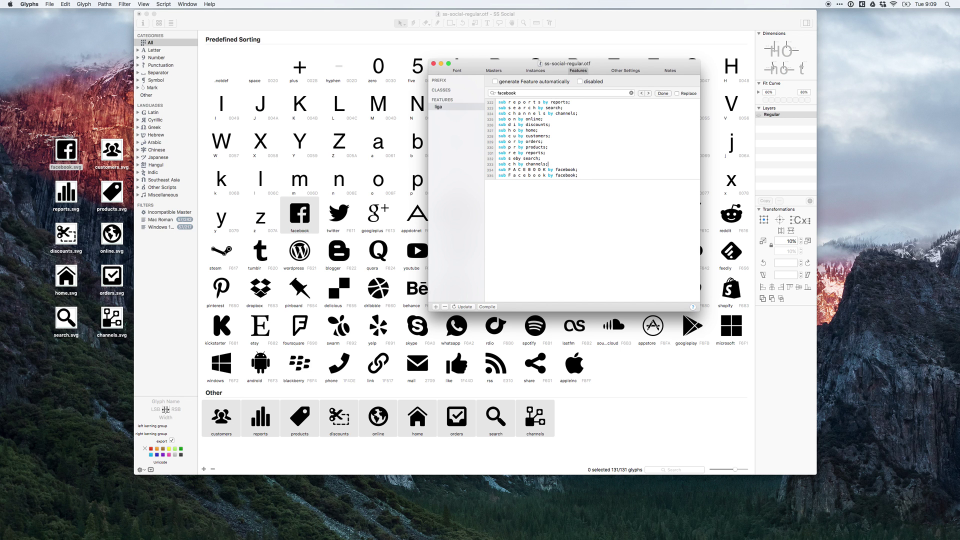
left_click(565, 173)
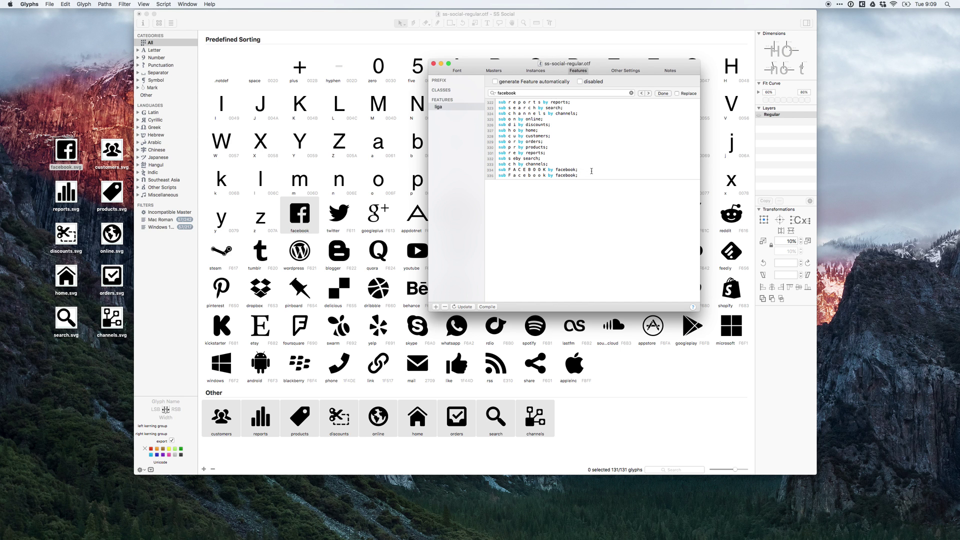
left_click(513, 175)
key("BackSpace")
type("f")
key("Return")
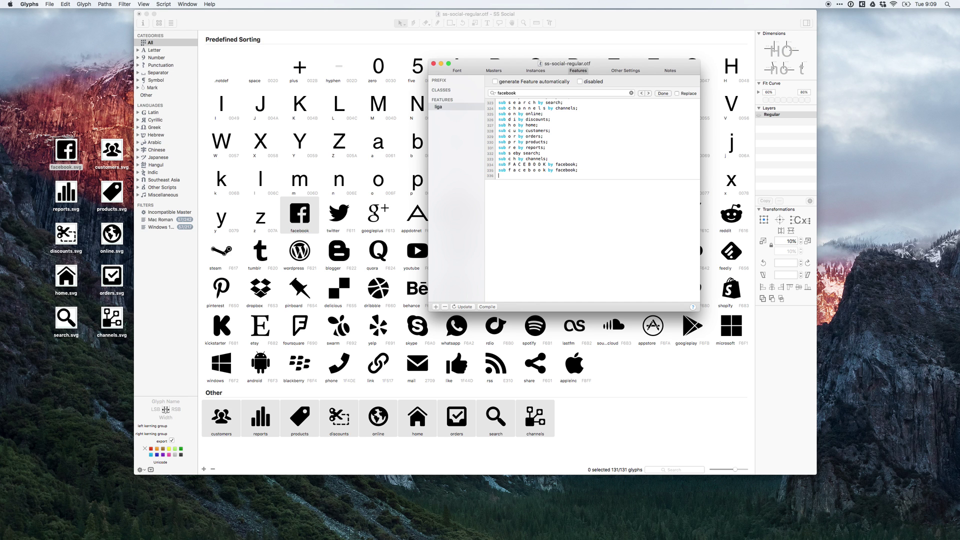
type("sub f a by facebook;")
Step: Compile the features, dismiss the MakeOTF error, and fix line 332 to read s e by search
left_click(462, 306)
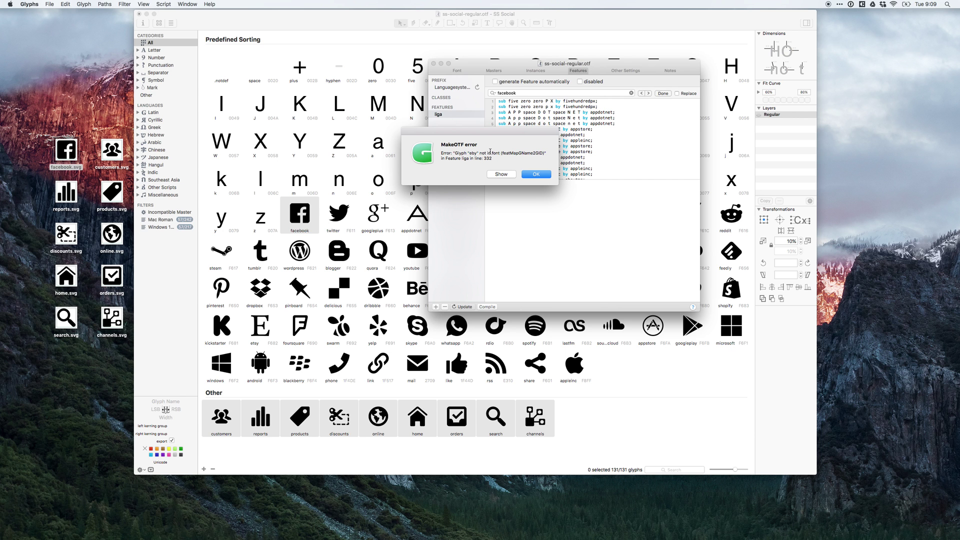
left_click(536, 174)
scroll(540, 165, "down", 20)
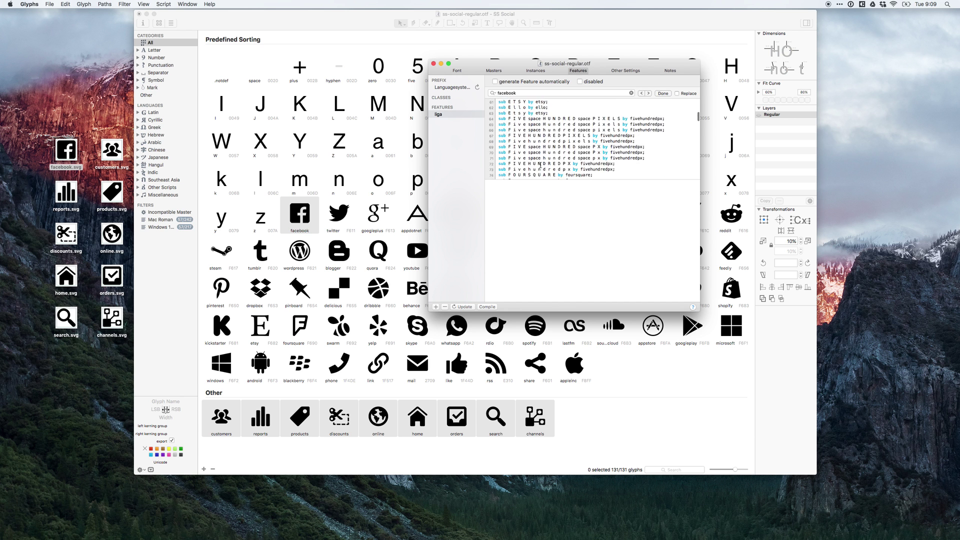
scroll(540, 165, "down", 8)
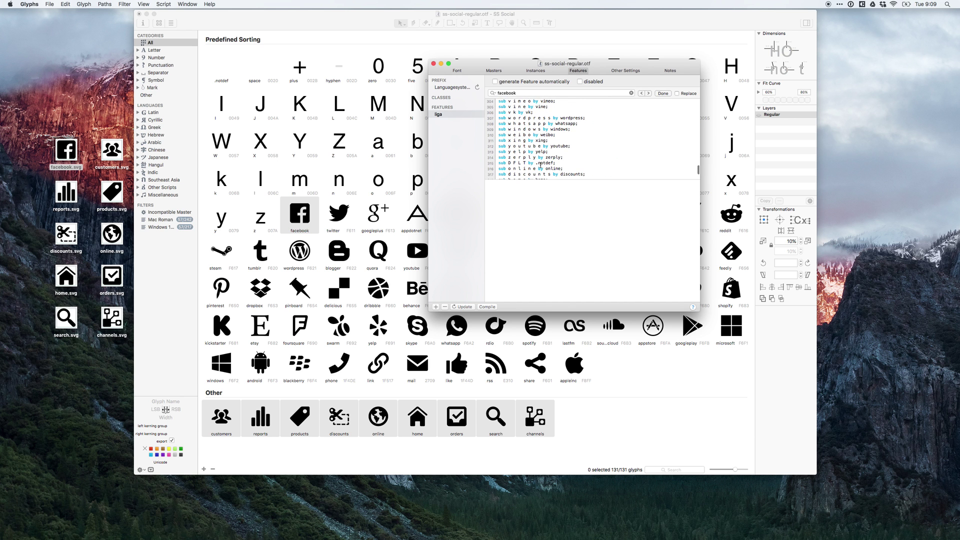
scroll(540, 165, "down", 2)
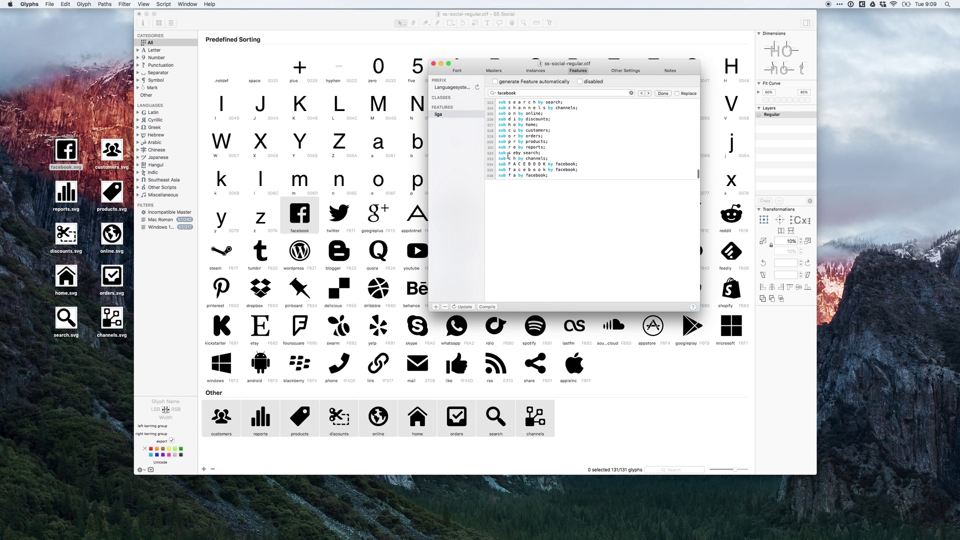
left_click(570, 156)
Step: Close the Font Info window and clear the glyph selection in the font overview
left_click(433, 63)
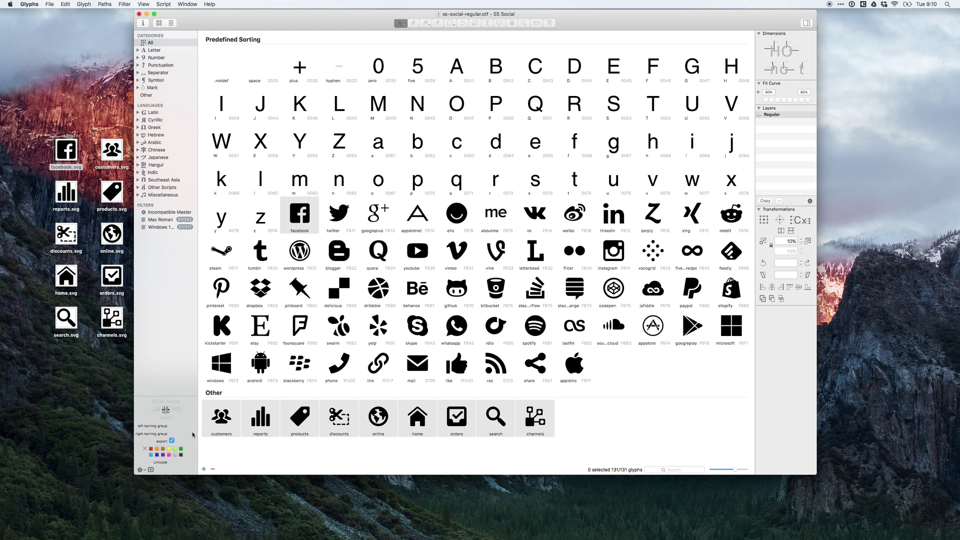
left_click_drag(594, 412, 210, 423)
left_click(307, 213, "super")
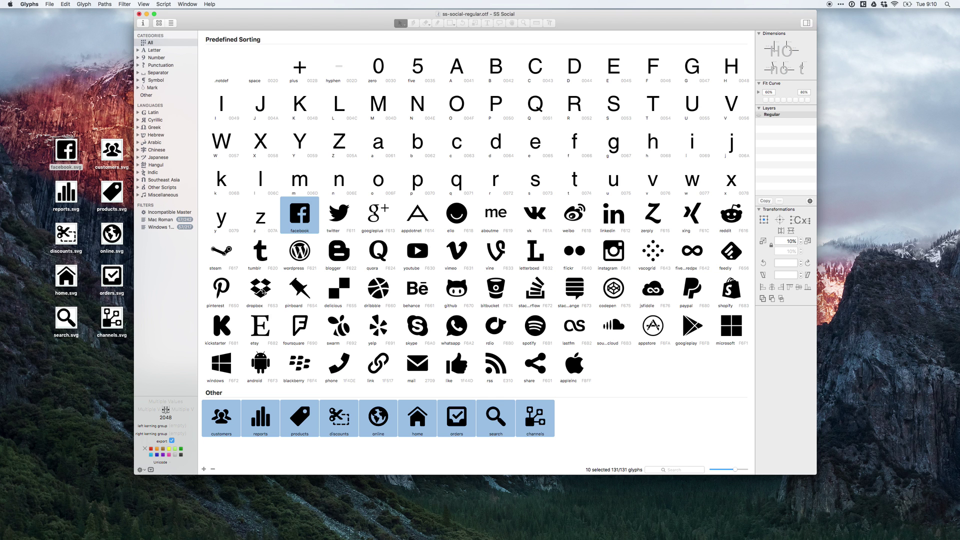
left_click(617, 420)
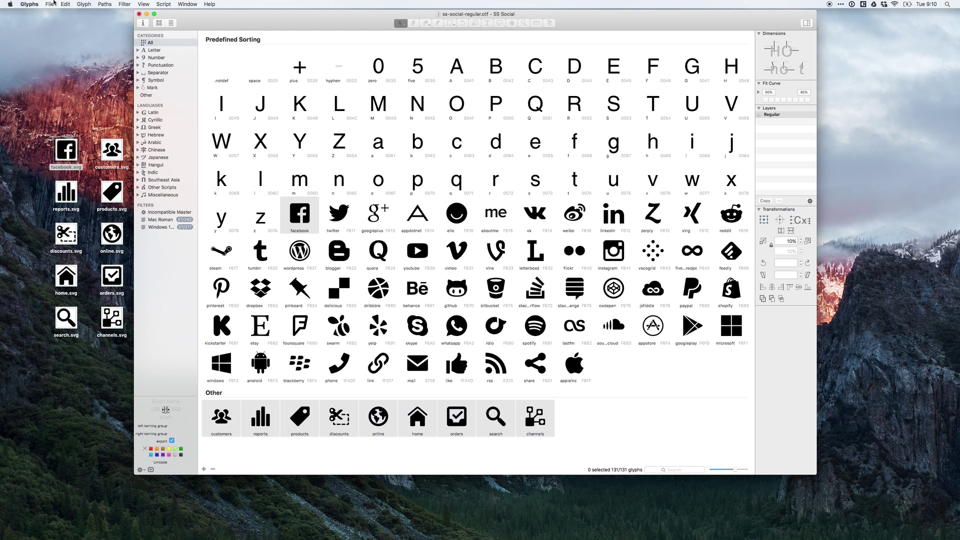
Step: Export the font with default OTF settings to the Desktop, then reveal the desktop
left_click(29, 4)
mouse_move(50, 4)
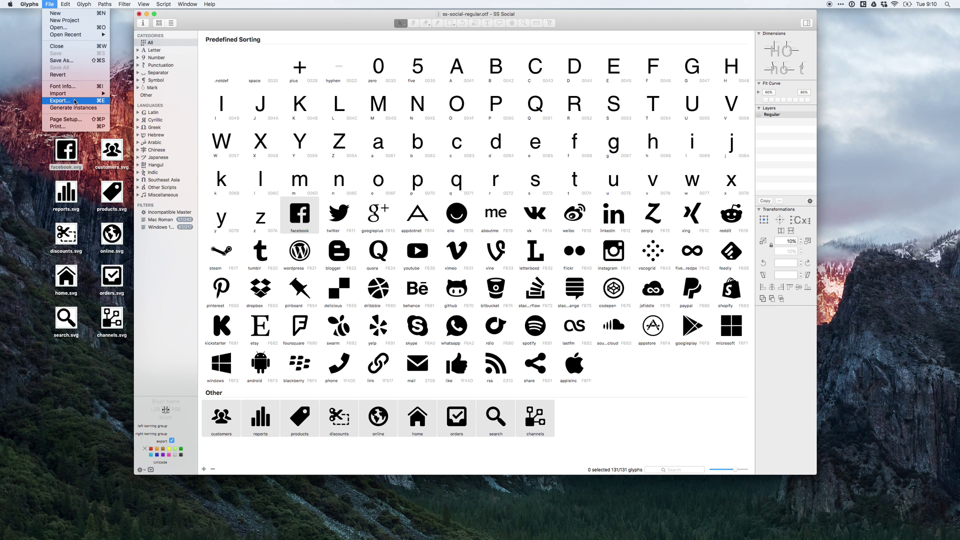
left_click(75, 101)
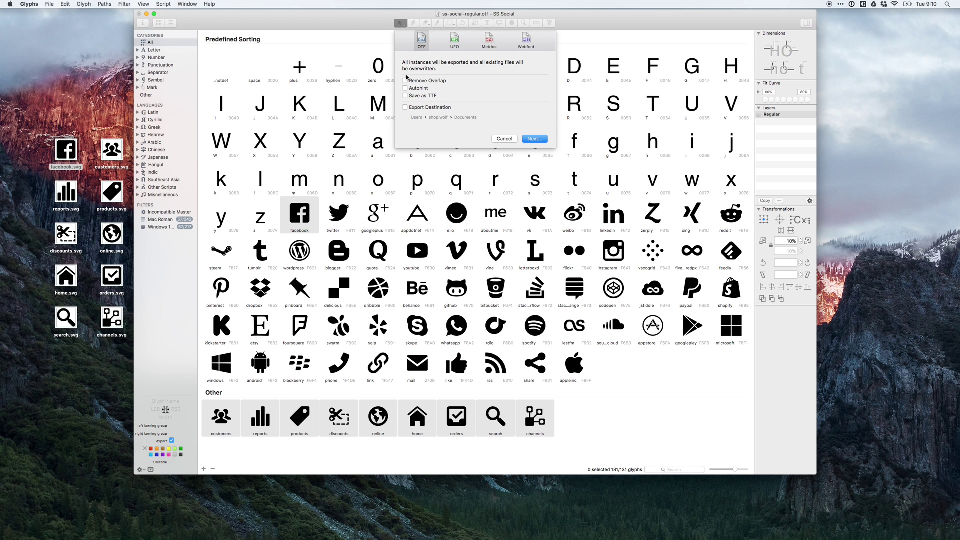
left_click(534, 139)
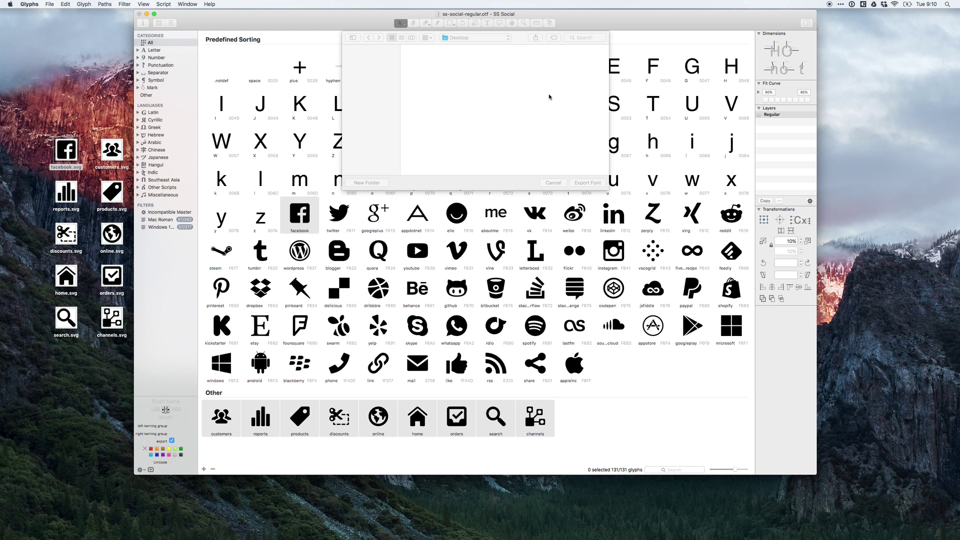
left_click(588, 183)
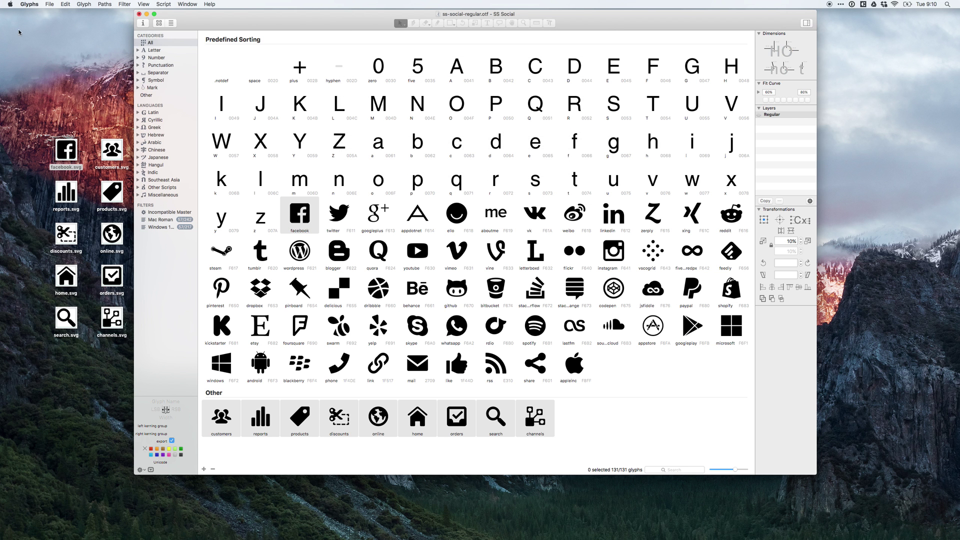
mouse_move(0, 0)
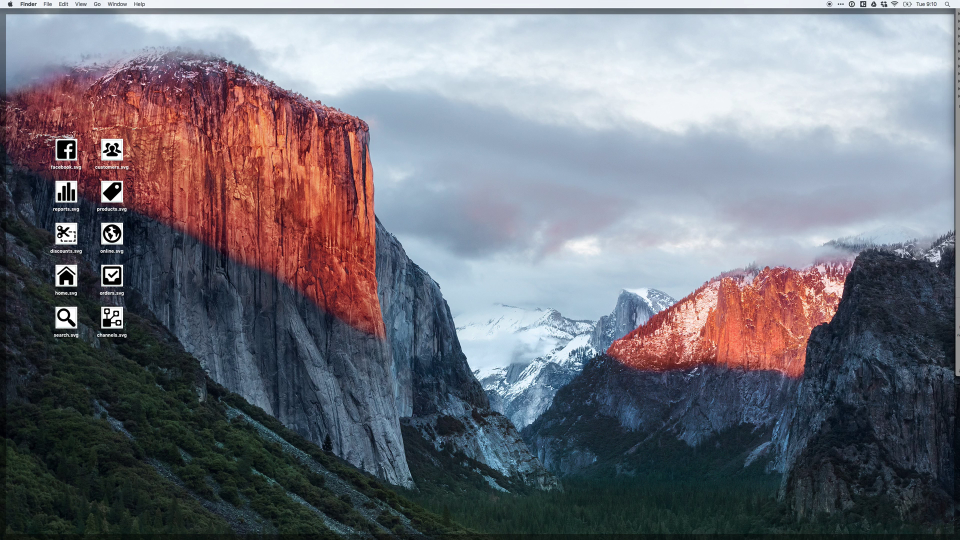
Step: Import SSSocial-Regular.otf into the FontExplorer library and tick the first SS Social entry's activation
left_click_drag(392, 237, 606, 214)
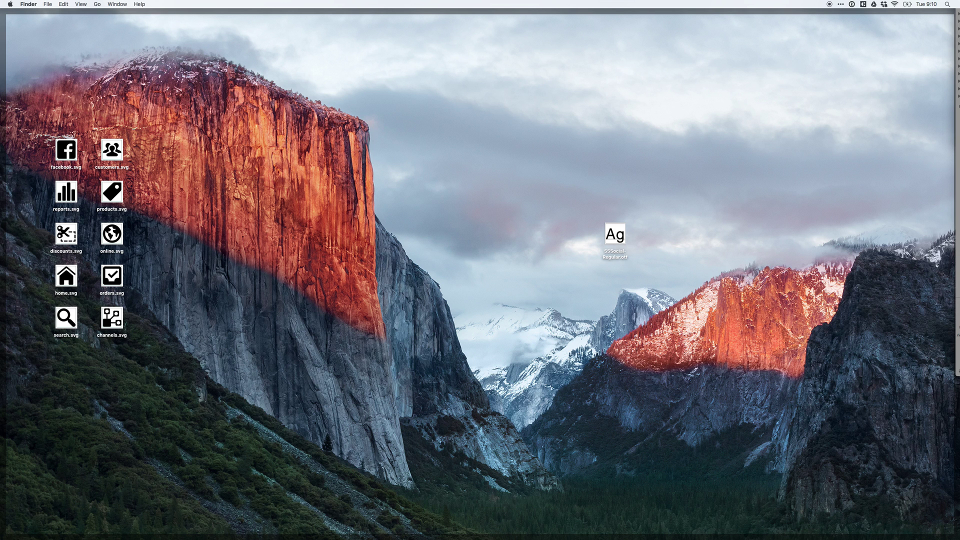
double_click(615, 234)
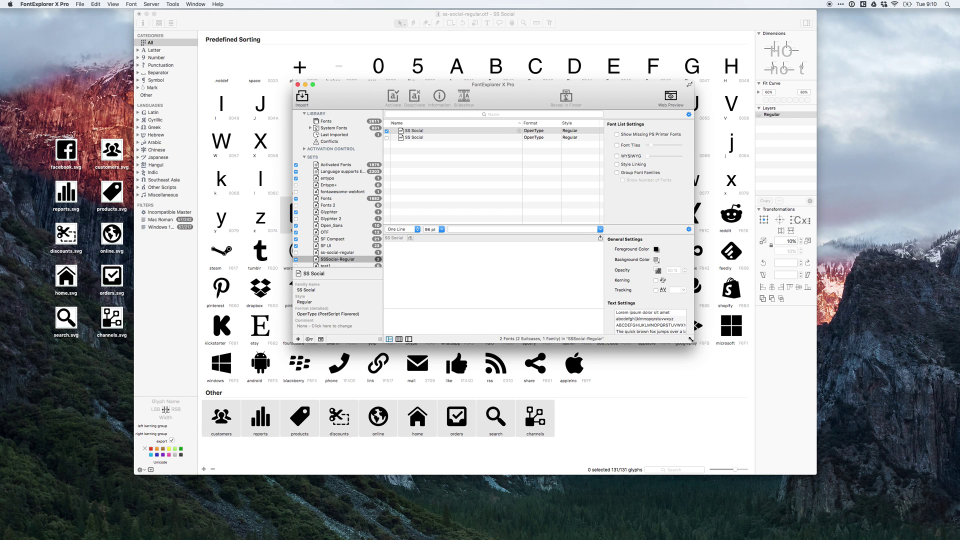
left_click_drag(684, 342, 775, 411)
key("F11")
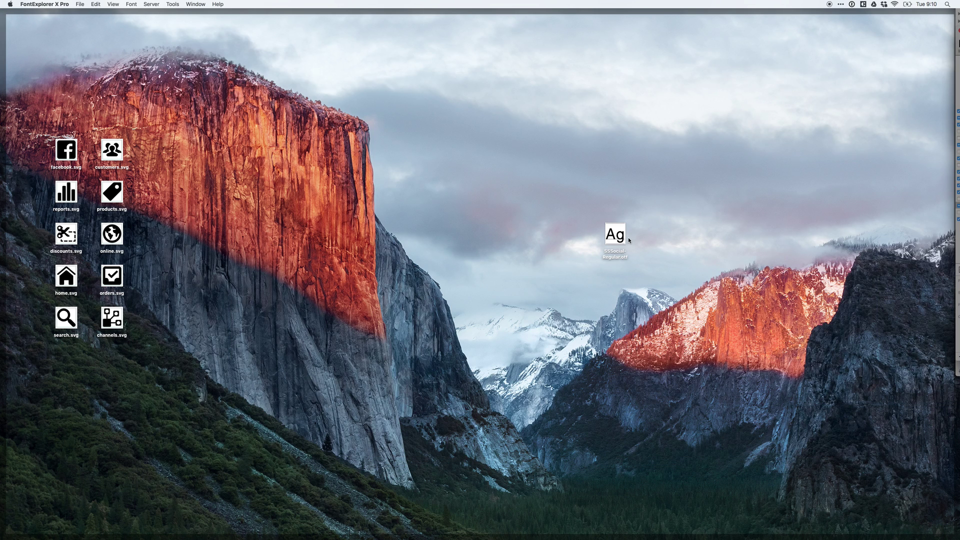
left_click_drag(629, 241, 514, 205)
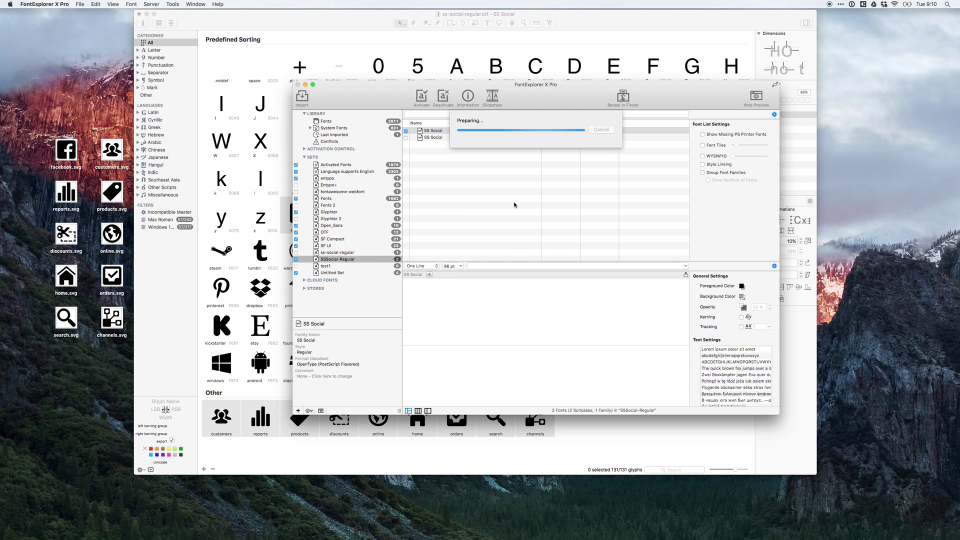
left_click(426, 131)
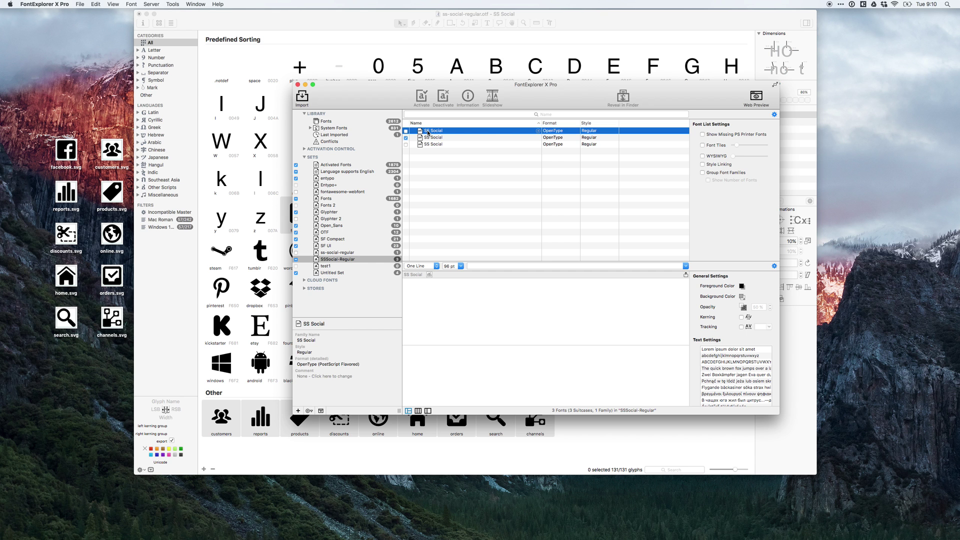
left_click(406, 131)
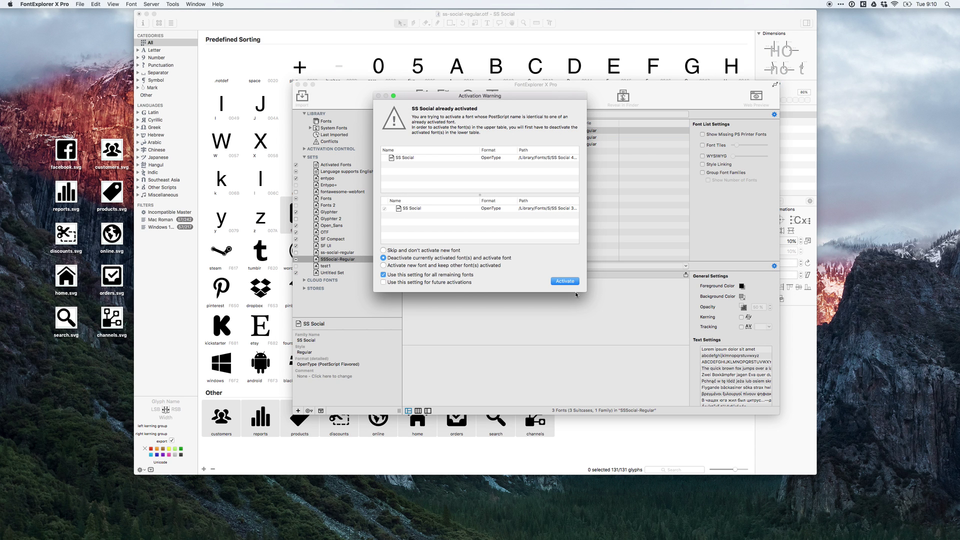
Step: Deactivate the old SS Social, activate the new one, and preview 'ho or fa se ch'
left_click(565, 281)
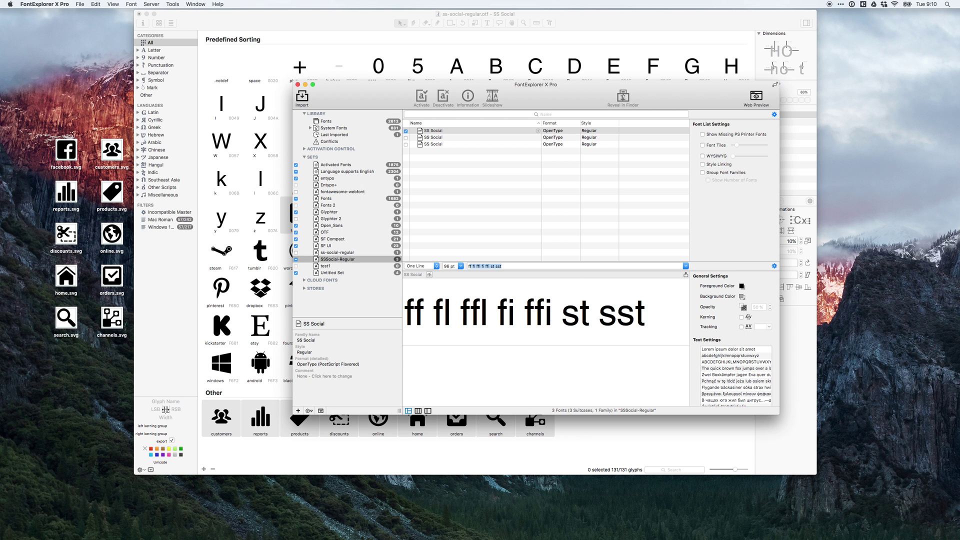
type("on")
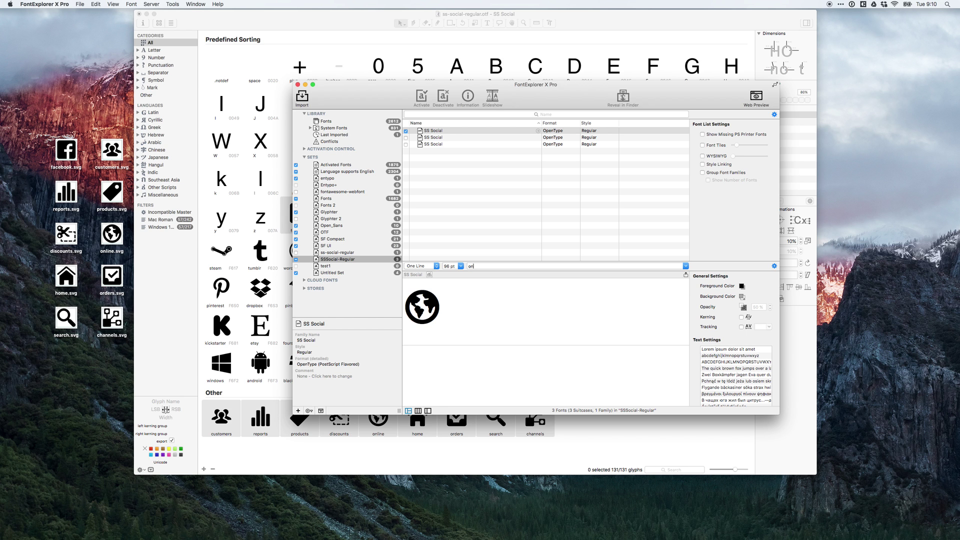
key("super+a")
type("ho")
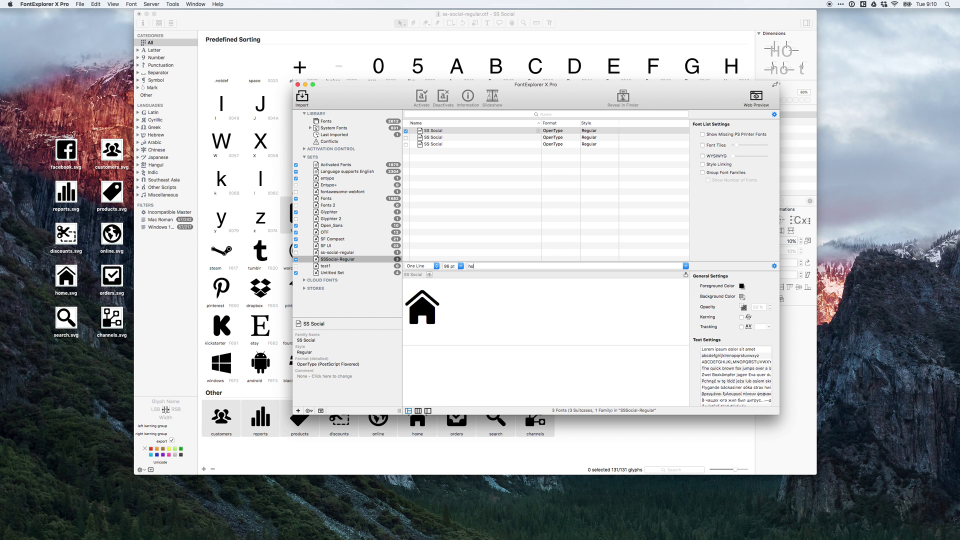
key("super+a")
type("ho")
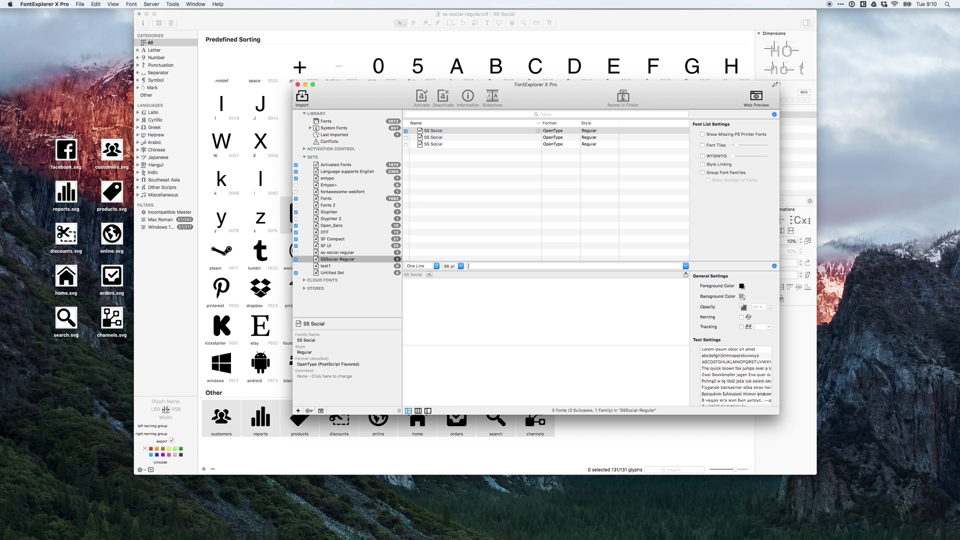
type(" or fa")
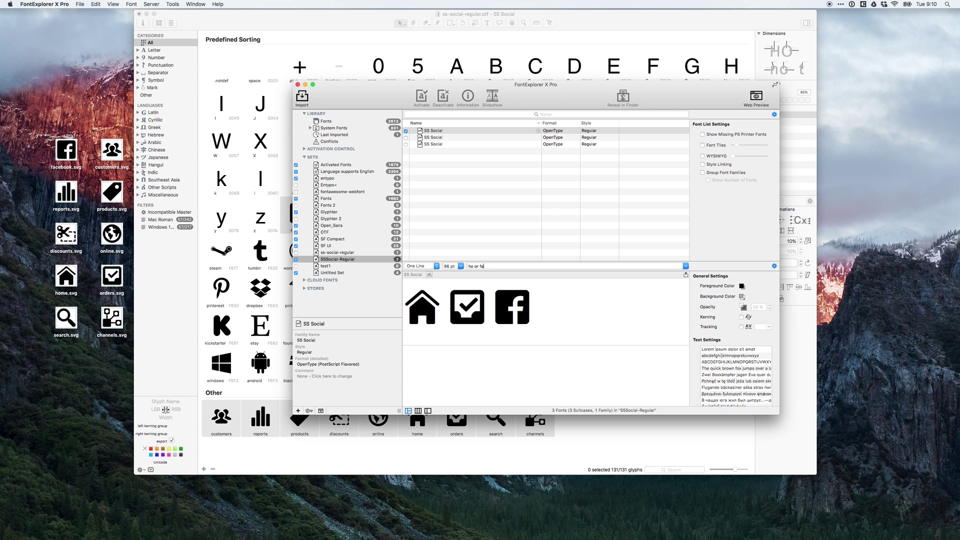
type(" se")
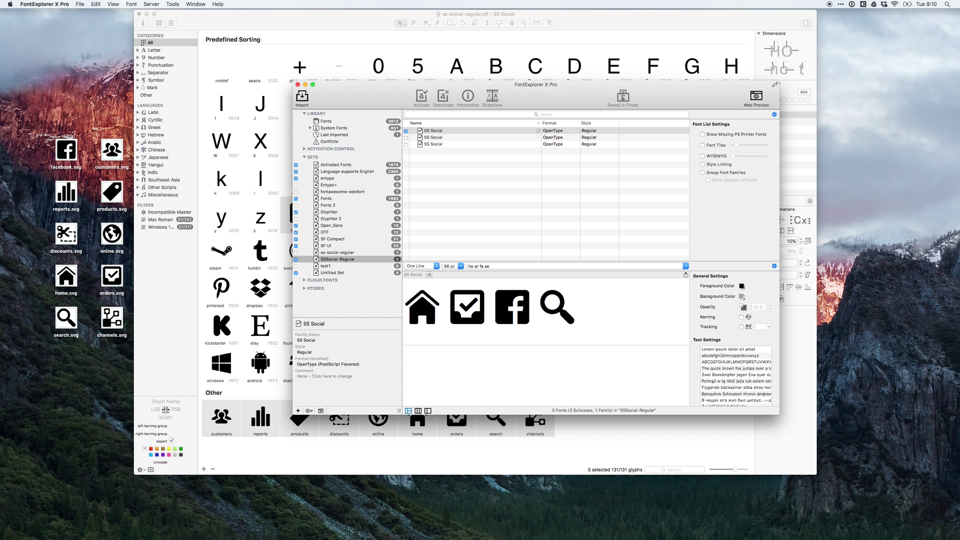
type(" ch")
Step: Preview 'channels products', clear the preview, select SS Social, and switch to Sketch
key("cmd+a")
type("channl")
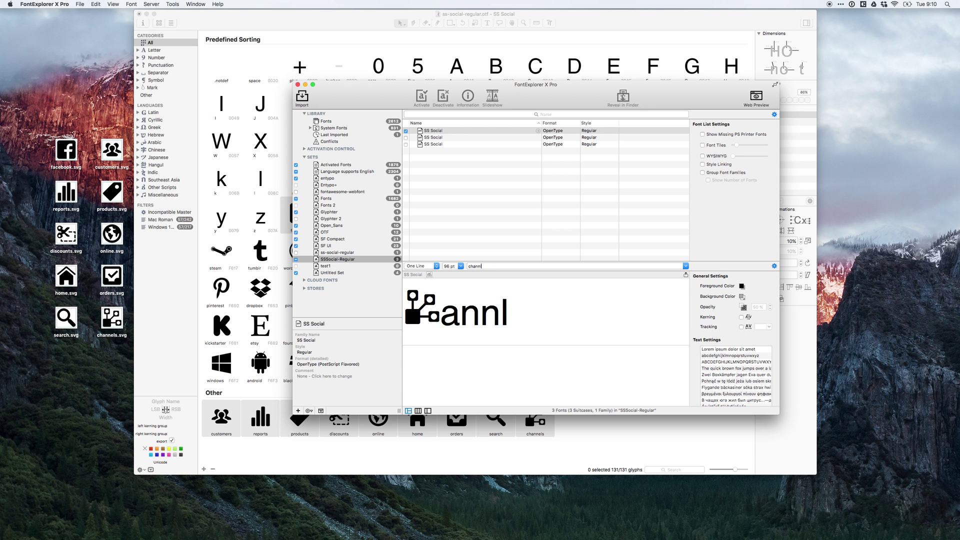
key("BackSpace")
type("els")
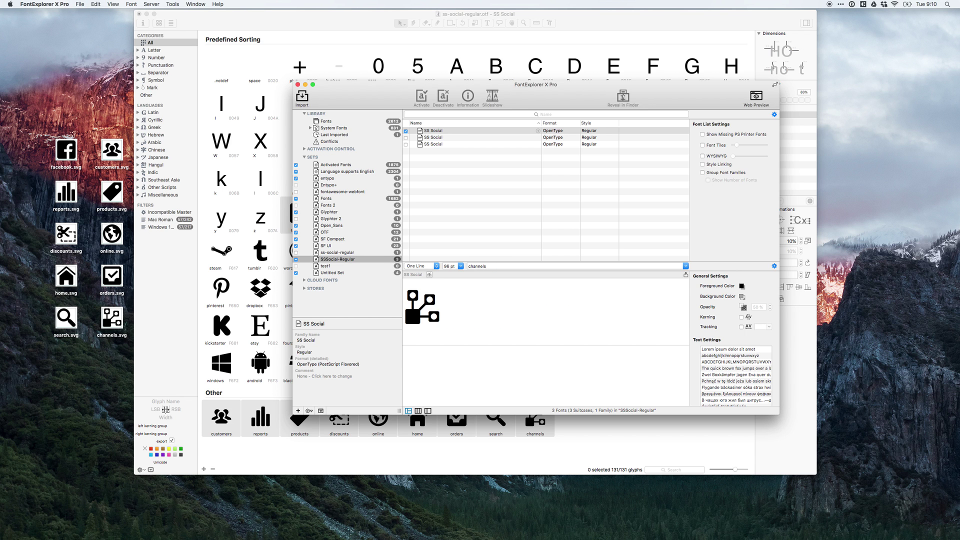
type(" products")
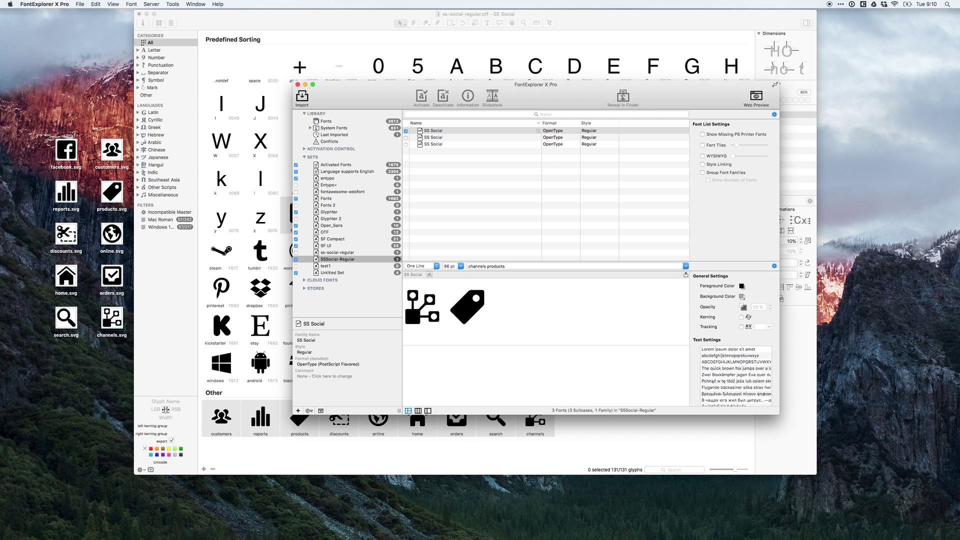
key("super+a")
key("BackSpace")
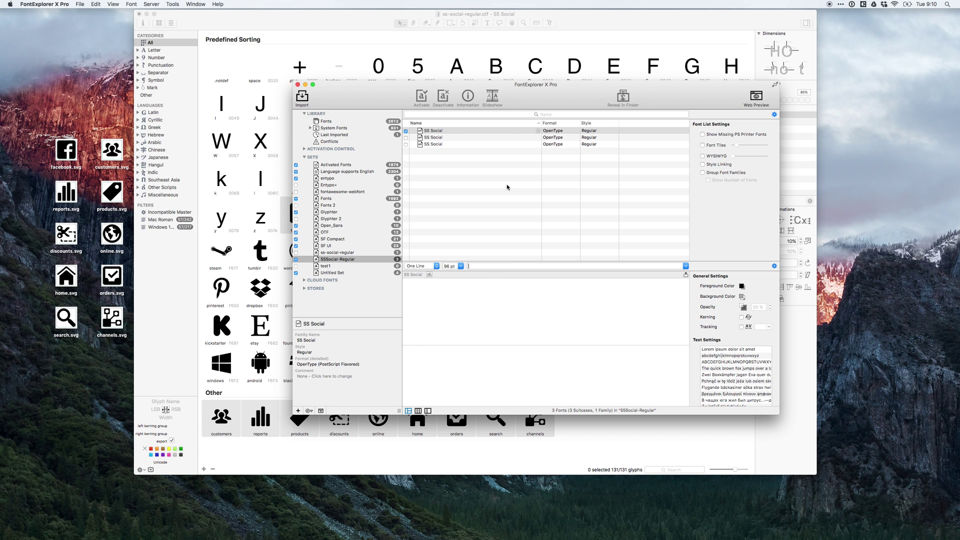
left_click(449, 131)
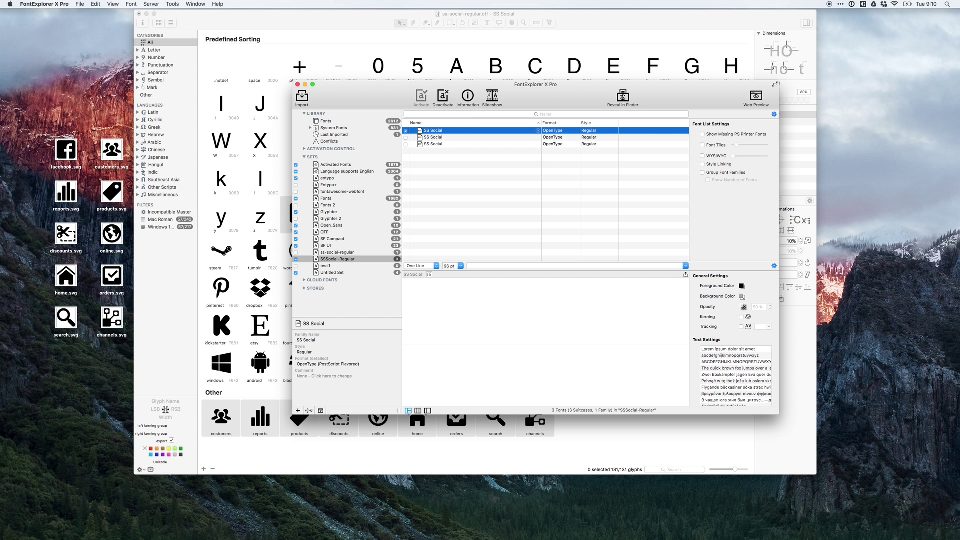
key("super+Tab")
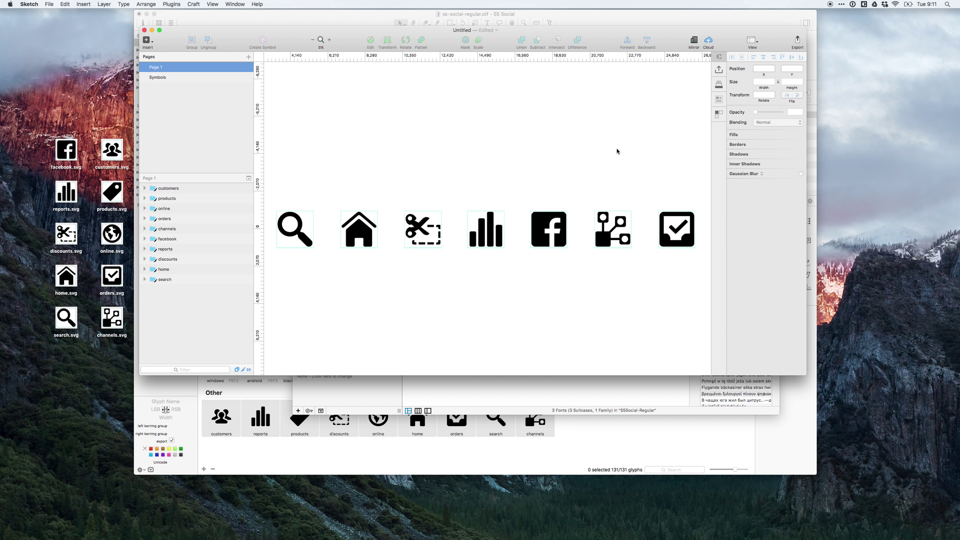
Step: Add a new Sketch page named testing
left_click(249, 56)
type("testing")
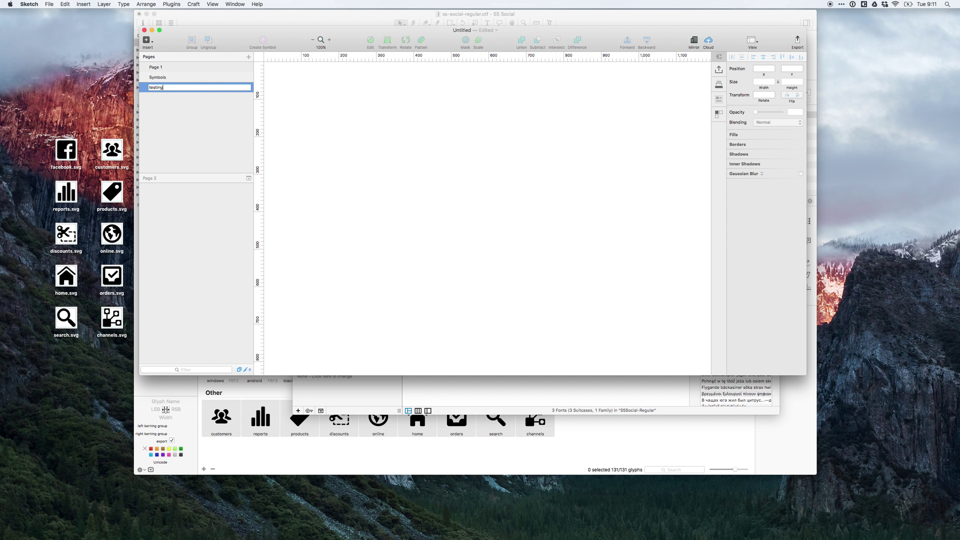
key("Return")
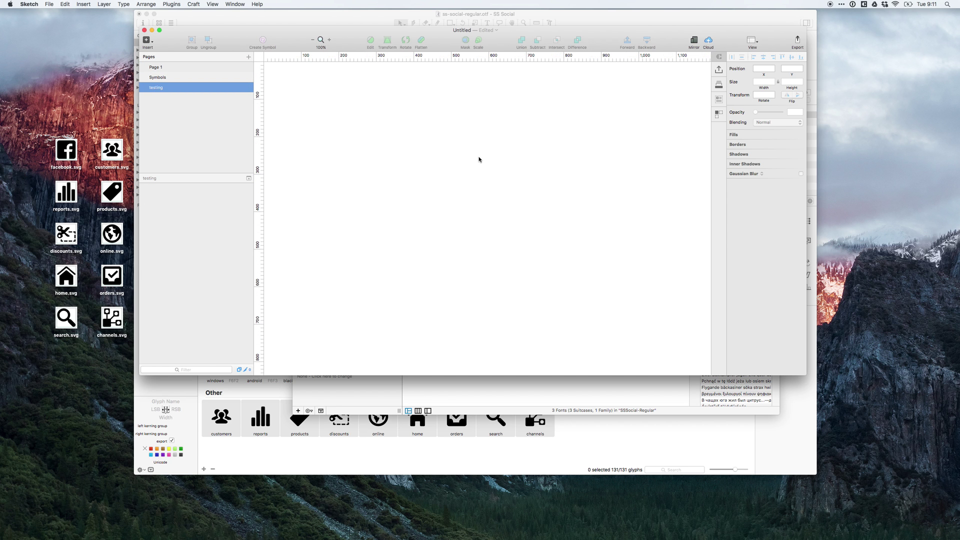
Step: Place a text layer, view the typeface list, then switch to Glyphs
key("t")
left_click(415, 160)
left_click(768, 127)
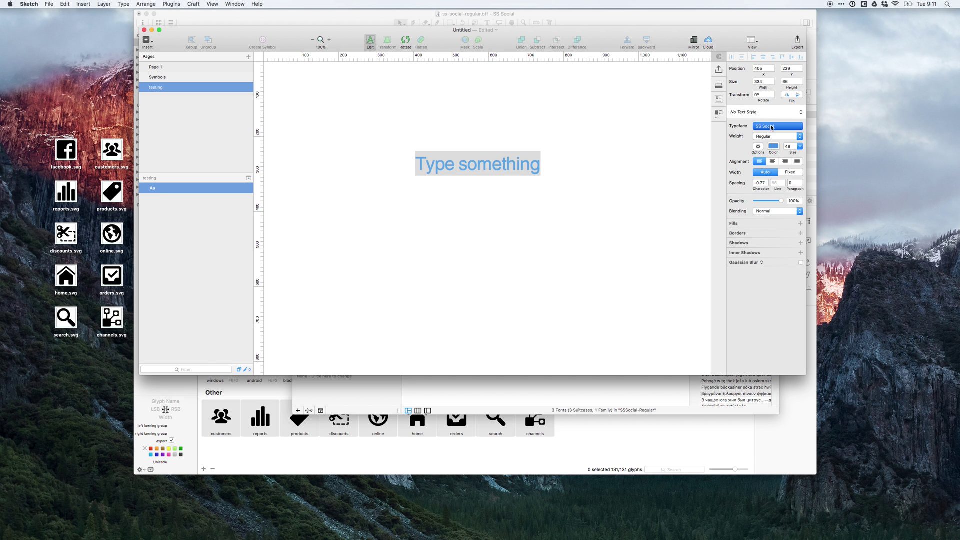
left_click(492, 165)
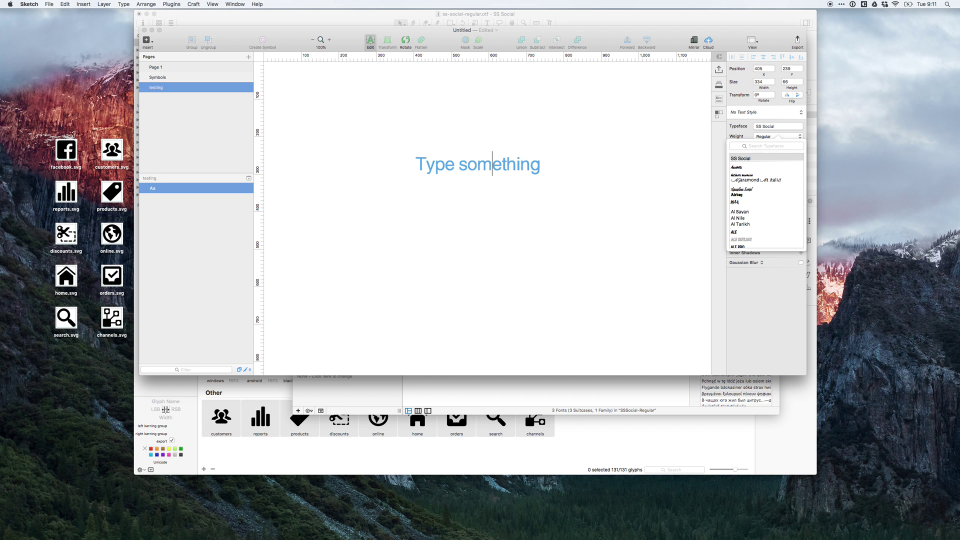
key("super+Tab")
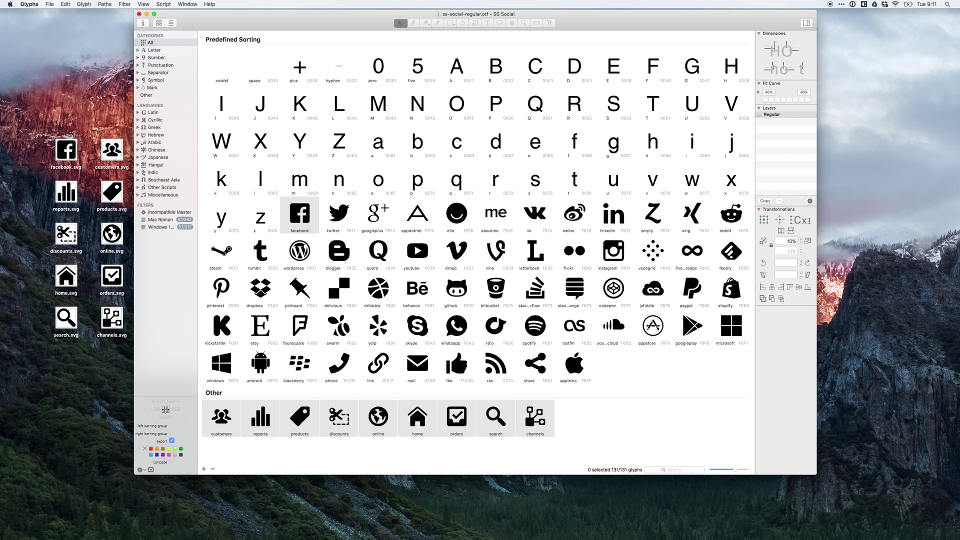
Step: Back in Sketch, replace the sample text with 'facebook' so it renders as the Facebook icon
key("super+Tab")
key("super+a")
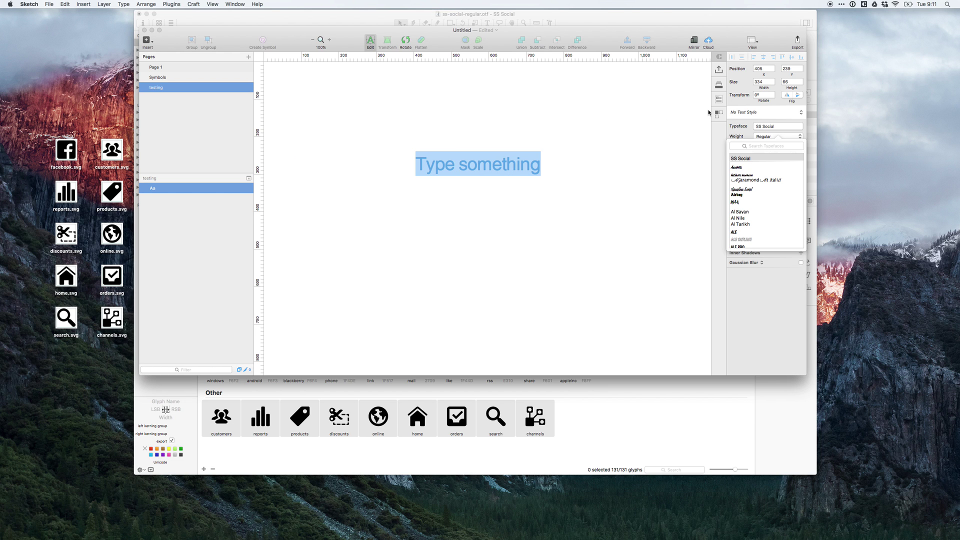
type("asdf")
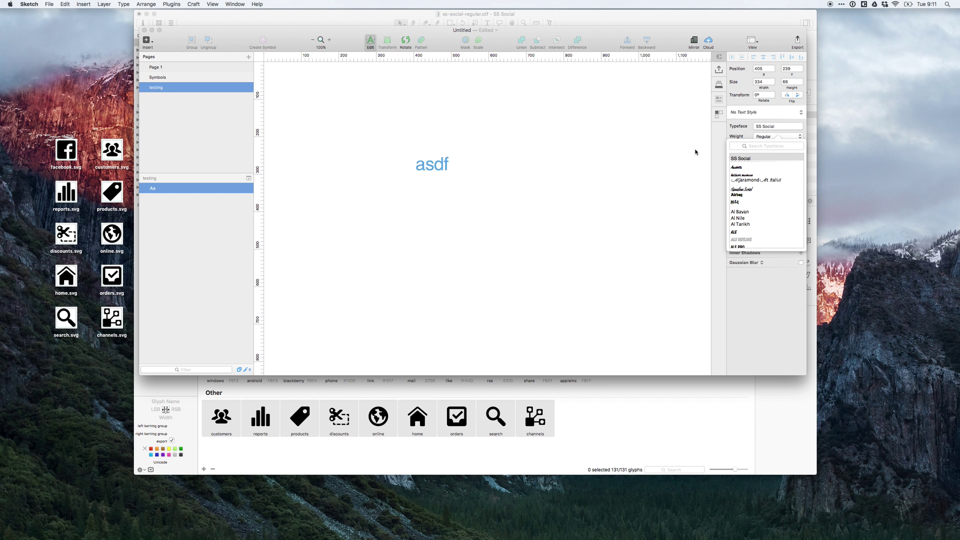
double_click(444, 163)
type("pr")
key("BackSpace")
key("BackSpace")
type("facebok")
key("BackSpace")
type("ok")
key("Return")
Step: Try the 'fa' shortcut after the icon, then clear the text box entirely
type("fa")
key("BackSpace")
key("BackSpace")
type("fa")
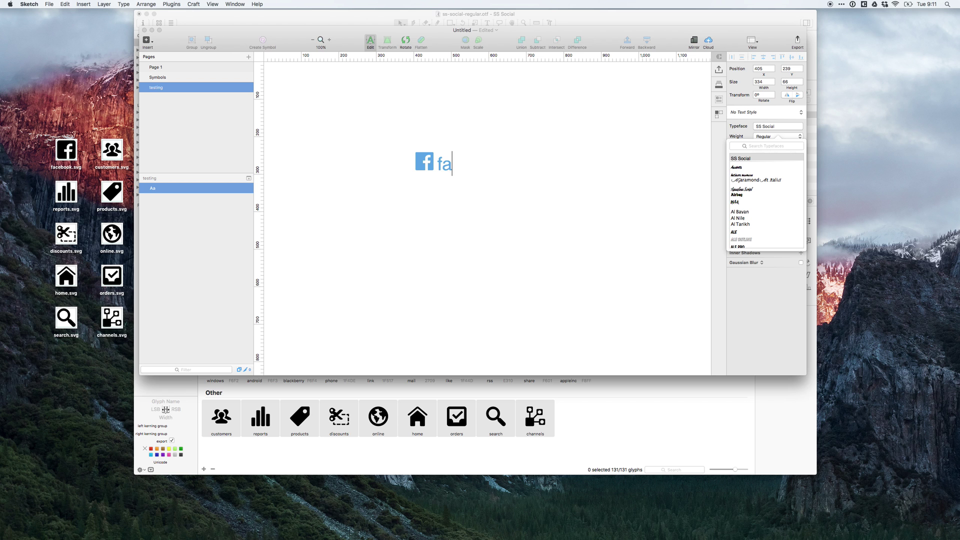
key("Escape")
double_click(449, 171)
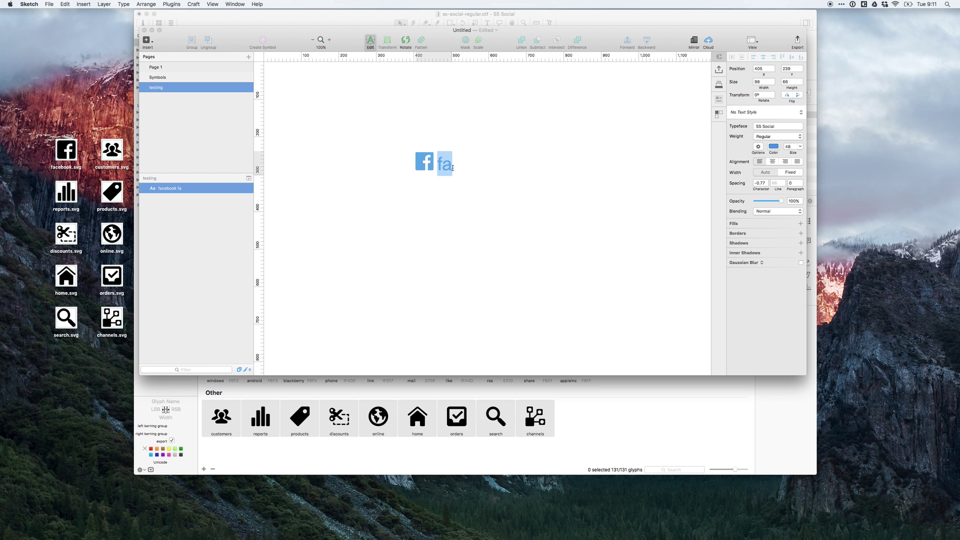
key("BackSpace")
type("fa")
key("BackSpace")
key("BackSpace")
type("pr")
key("cmd+a")
key("BackSpace")
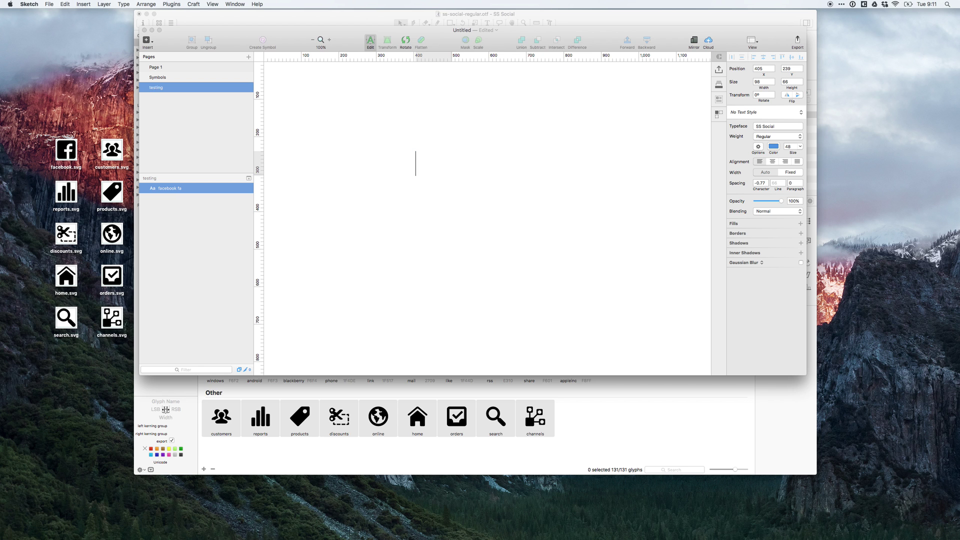
Step: Type 'asdf' and set the text layer's typeface back to SS Social
type("asdf")
left_click(764, 126)
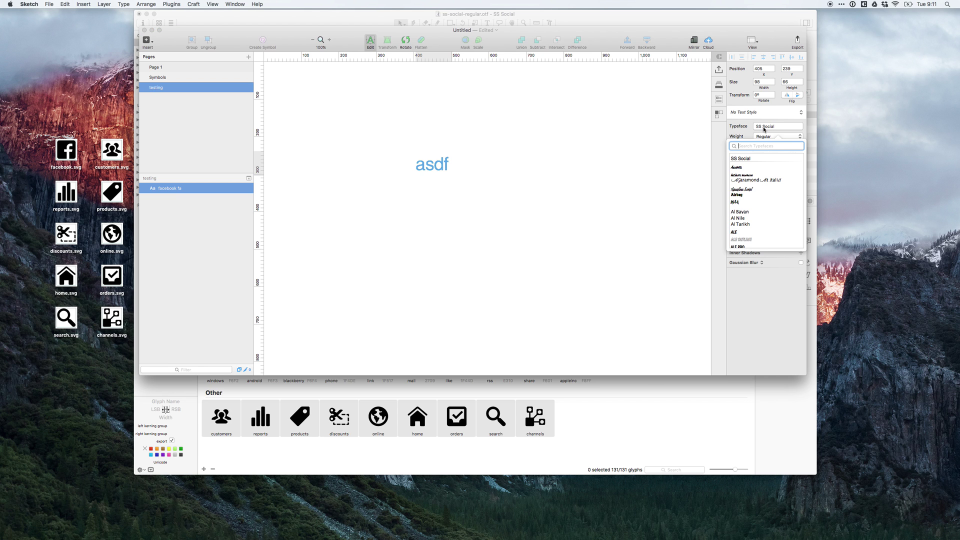
left_click(748, 173)
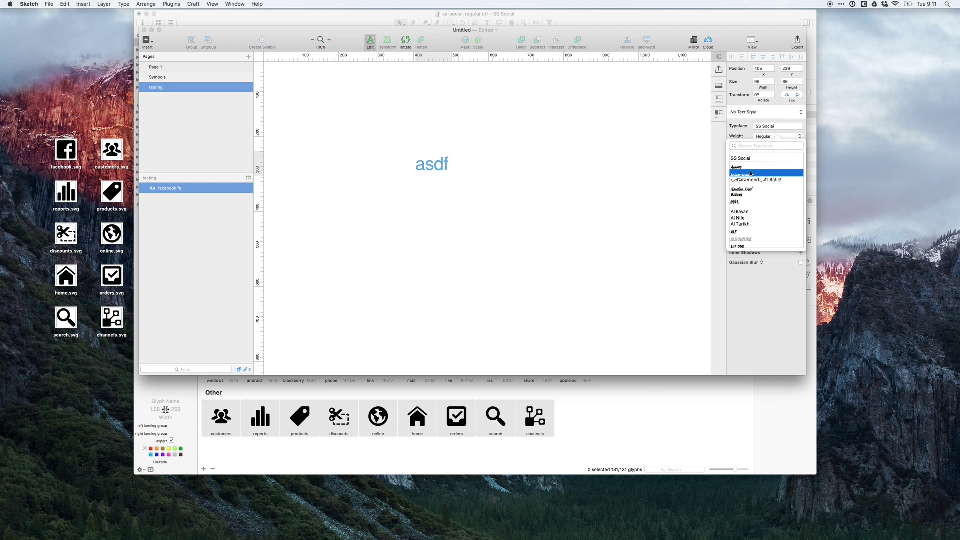
left_click(777, 128)
type("ss")
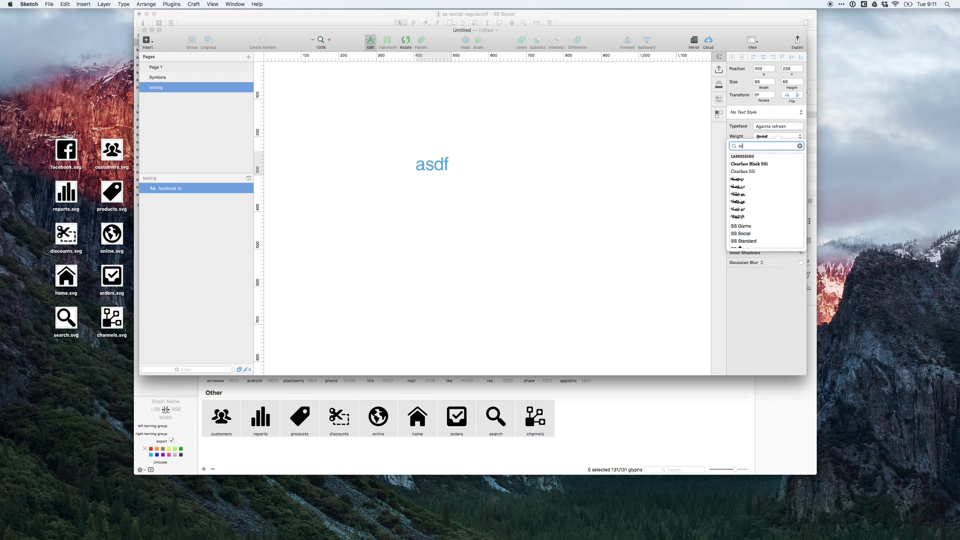
type(" so")
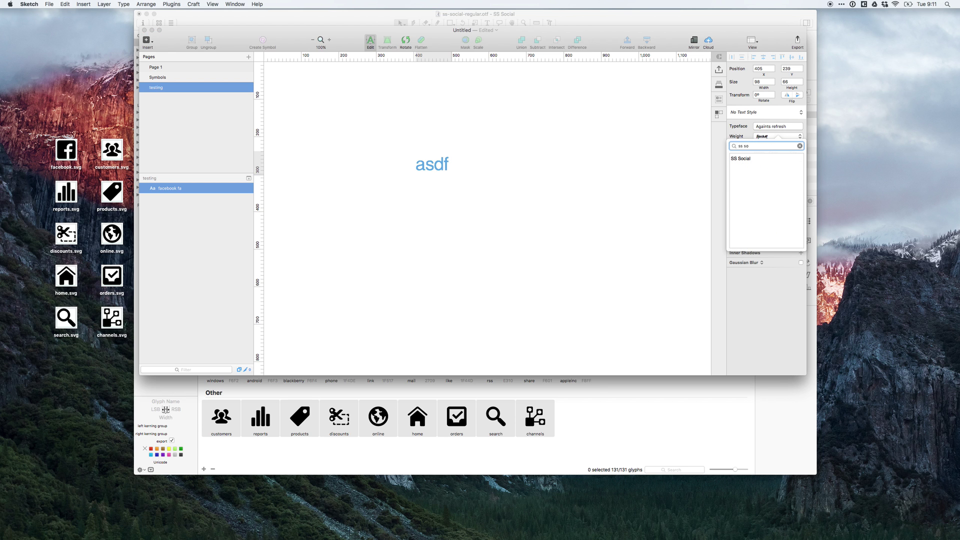
left_click(745, 159)
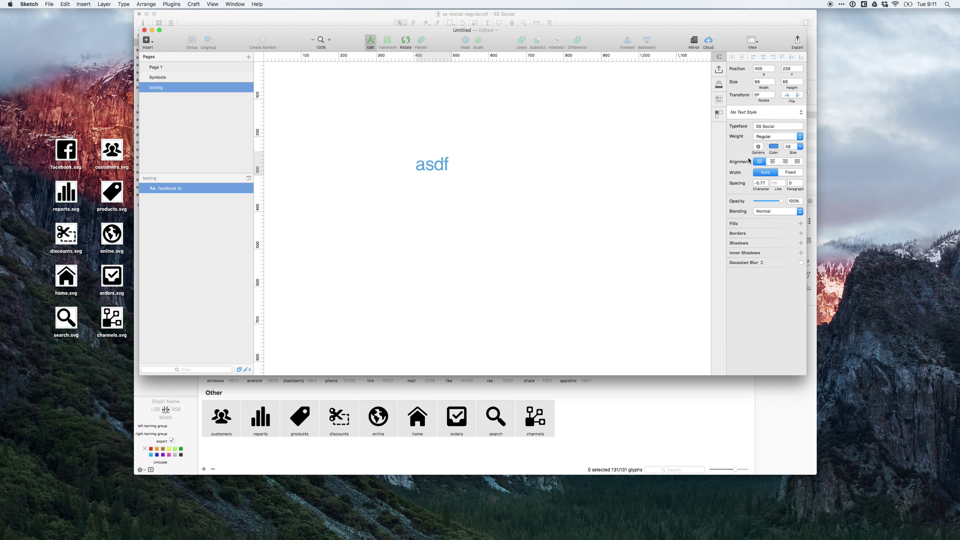
Step: Change the text to 'fa' and quit Sketch to get the save-changes prompt
double_click(441, 167)
type("fa")
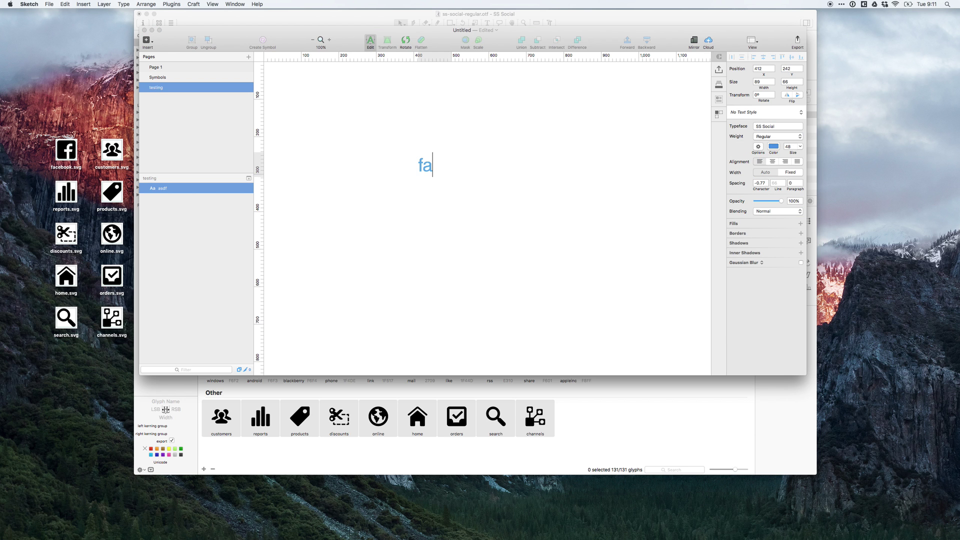
left_click(476, 175)
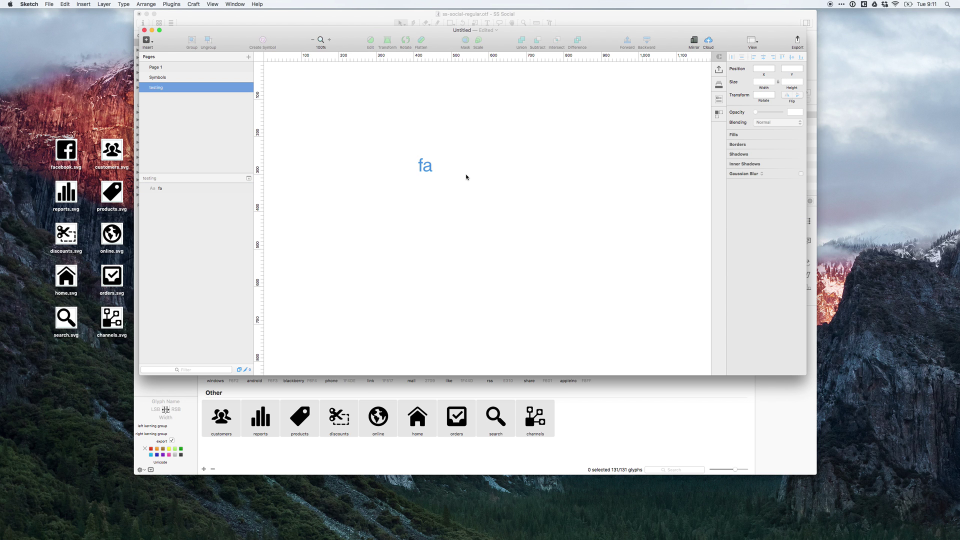
key("super+q")
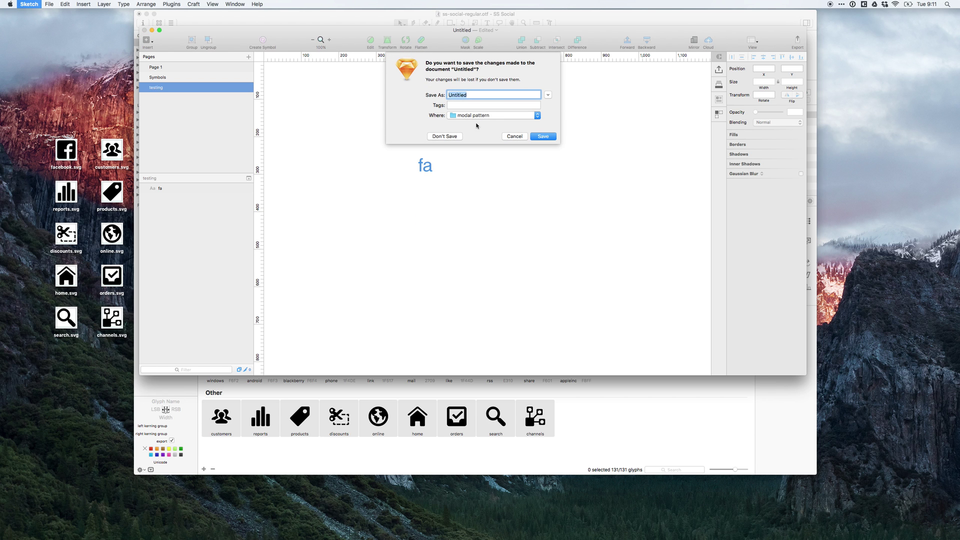
Step: Save the document as 'symbols', then relaunch Sketch and go to its File menu
type("symbols")
key("Return")
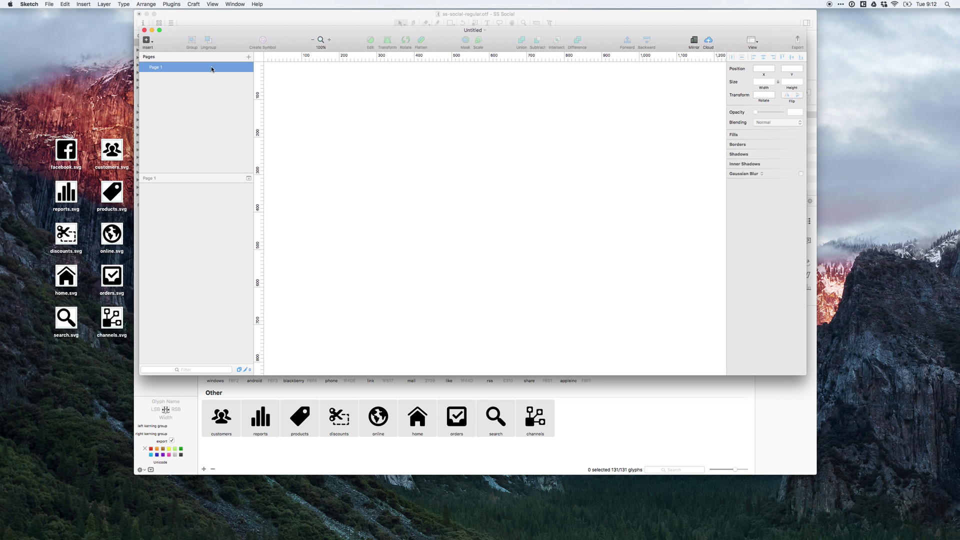
left_click(48, 4)
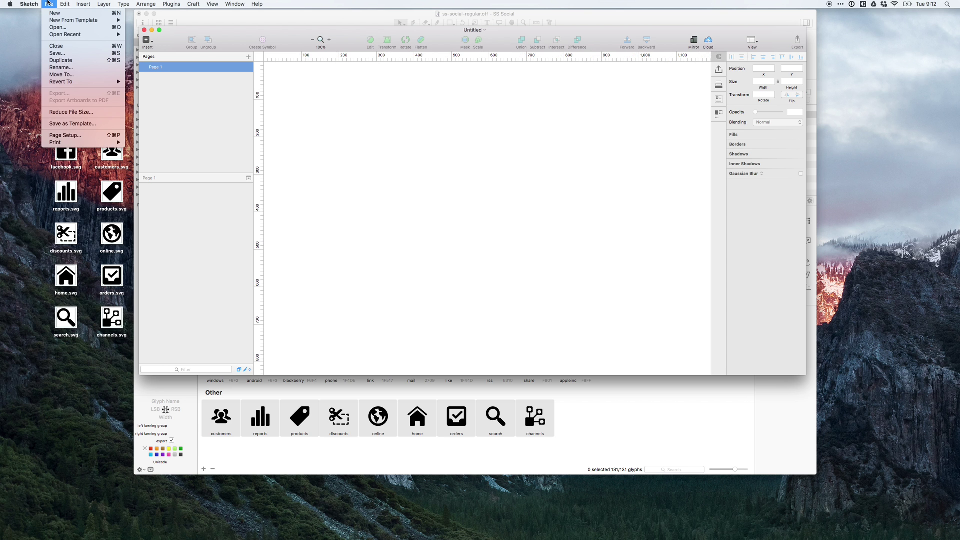
mouse_move(95, 35)
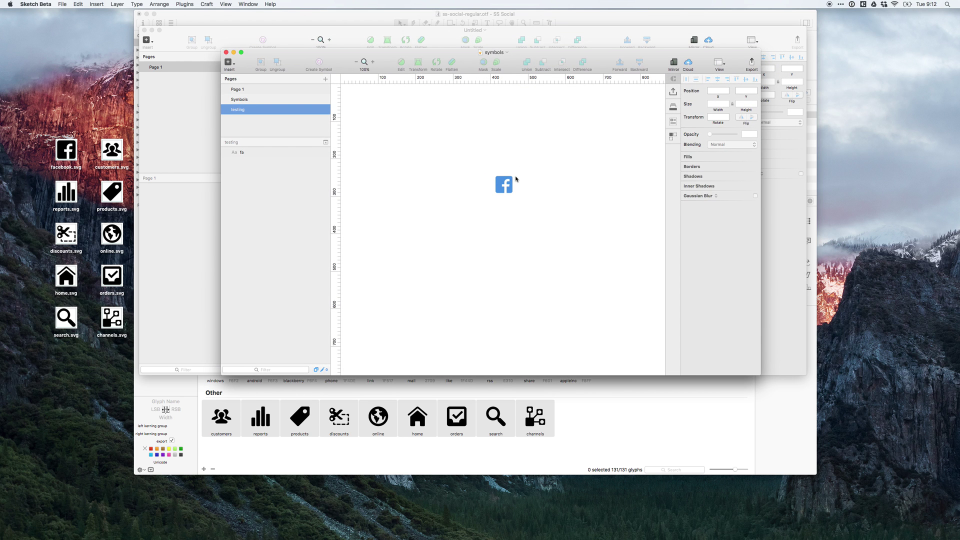
Step: Type 'prho' after the Facebook icon to add the tag and house icons
left_click(508, 186)
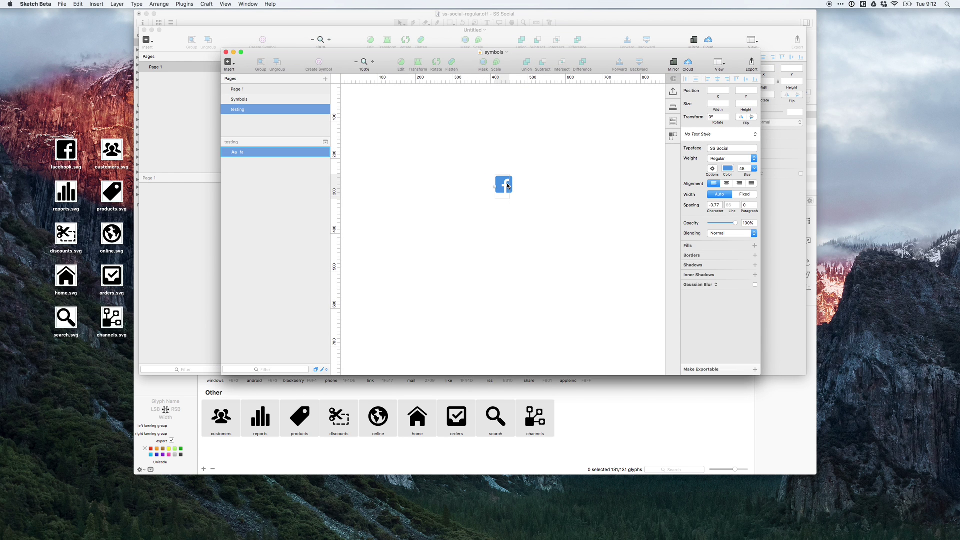
double_click(508, 185)
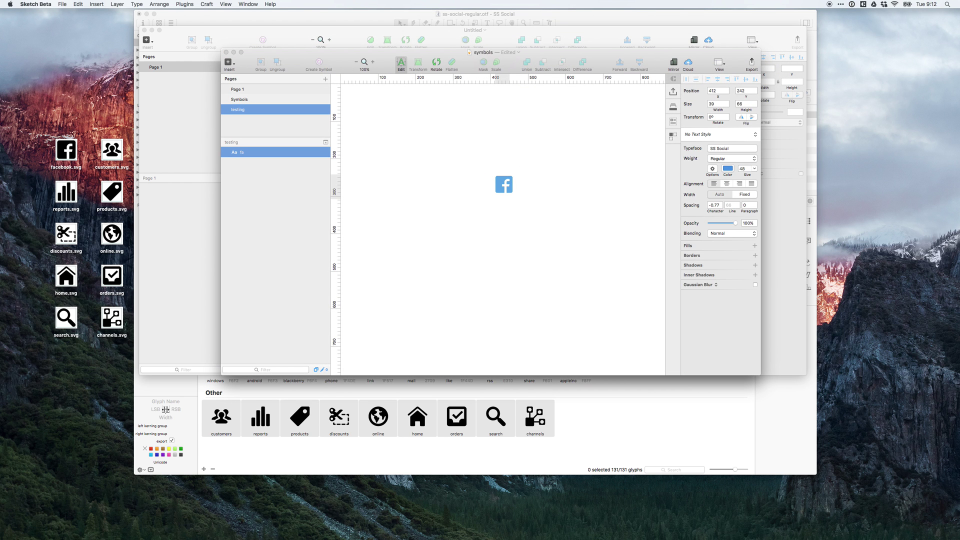
type("prho")
Step: Delete all the icon text and its layer, then switch to QuickTime Player
key("super+a")
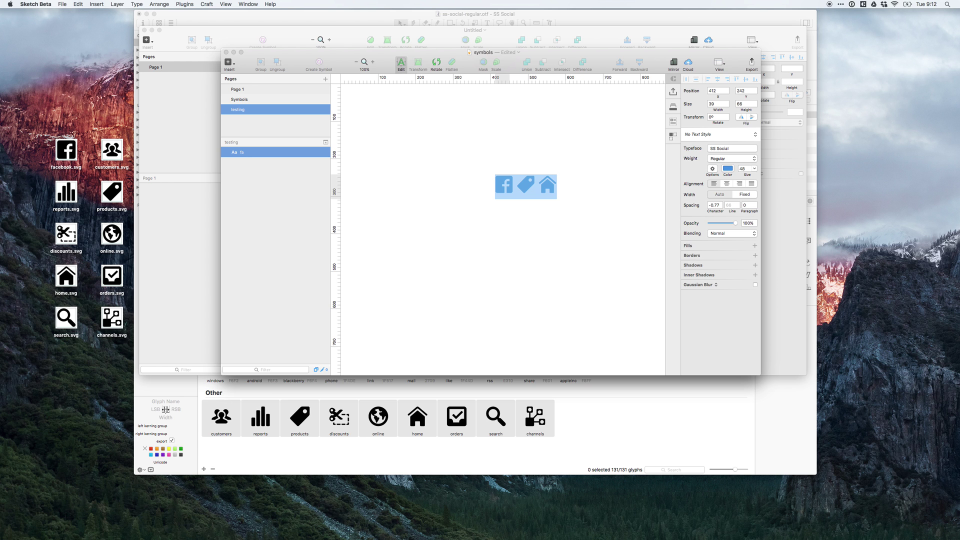
key("BackSpace")
key("Escape")
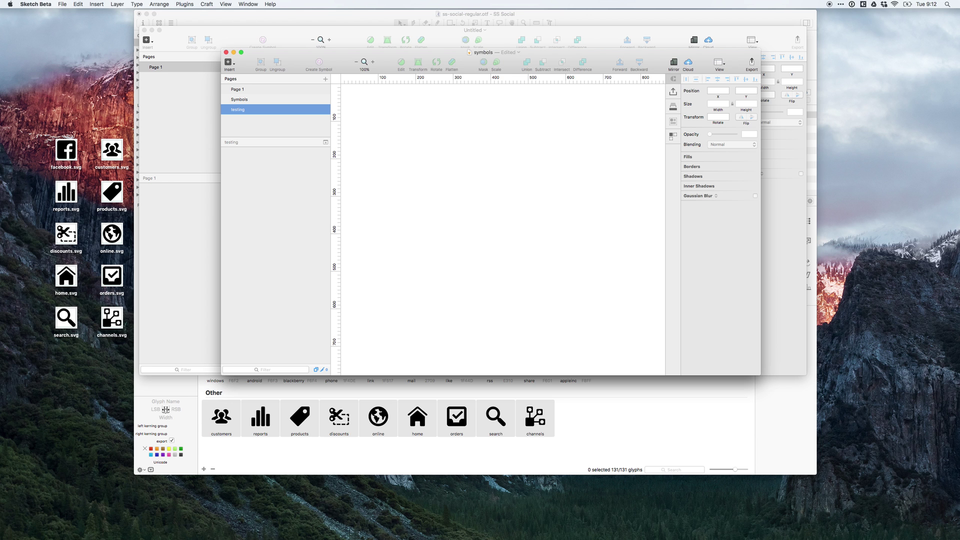
key("super+Tab")
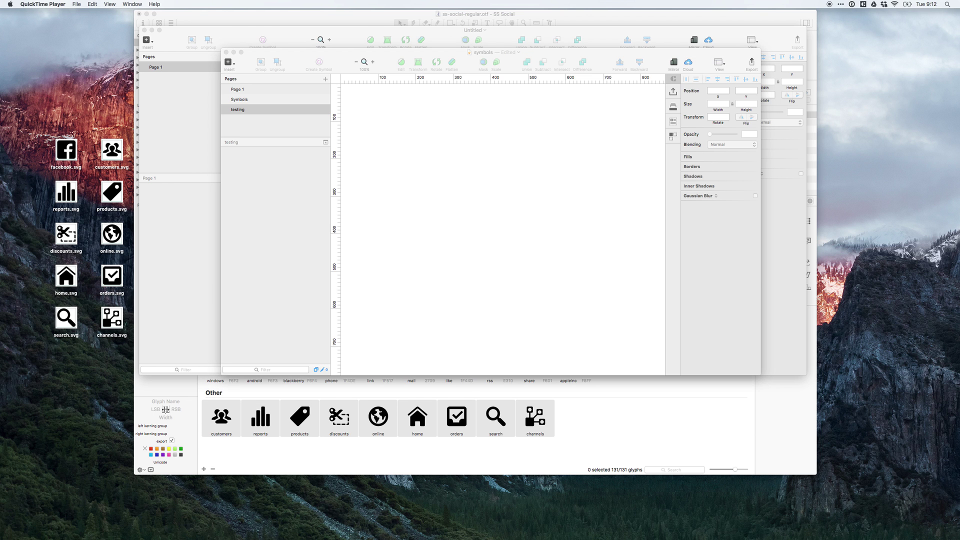